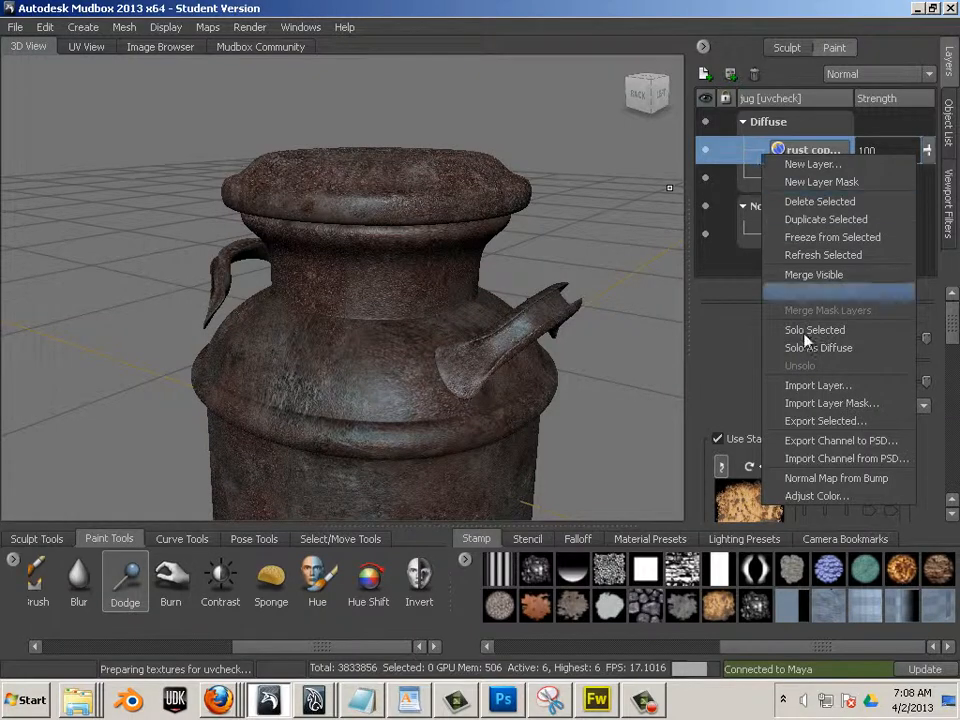
Export the jug's diffuse paint channel to PSD on the Desktop, overwriting the existing rust file
{"action": "left_click", "coordinate": [826, 441]}
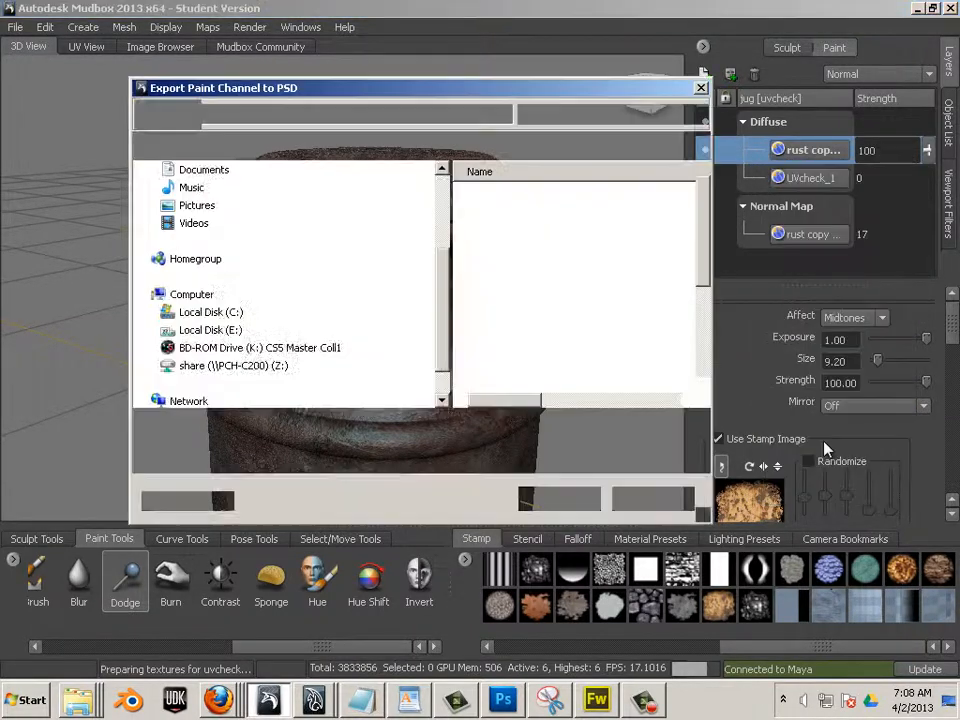
{"action": "left_click", "coordinate": [510, 218]}
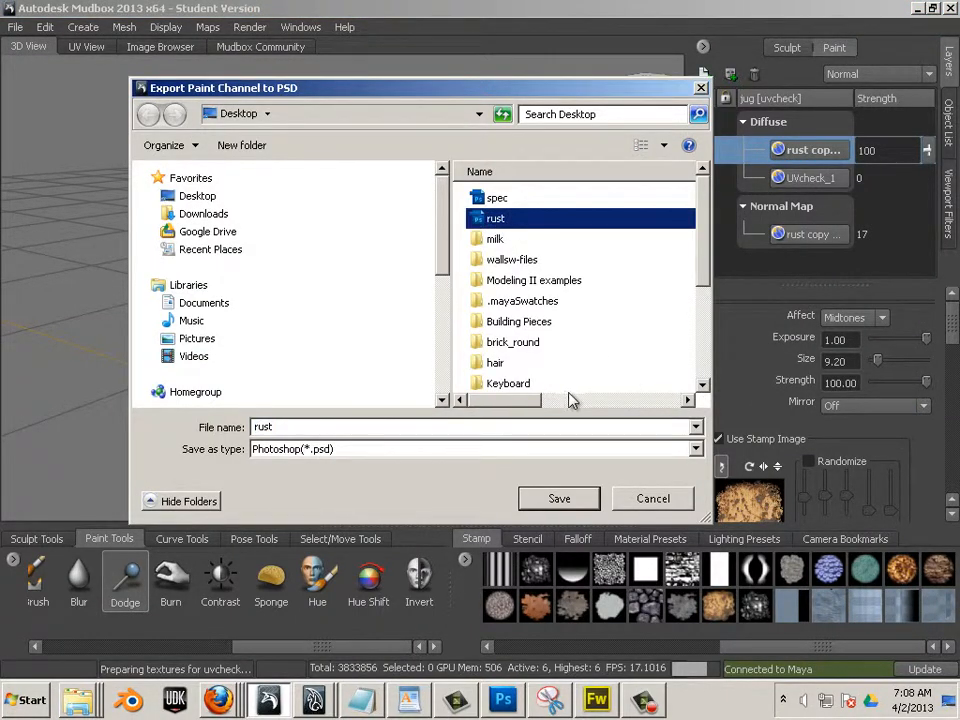
{"action": "left_click", "coordinate": [556, 502]}
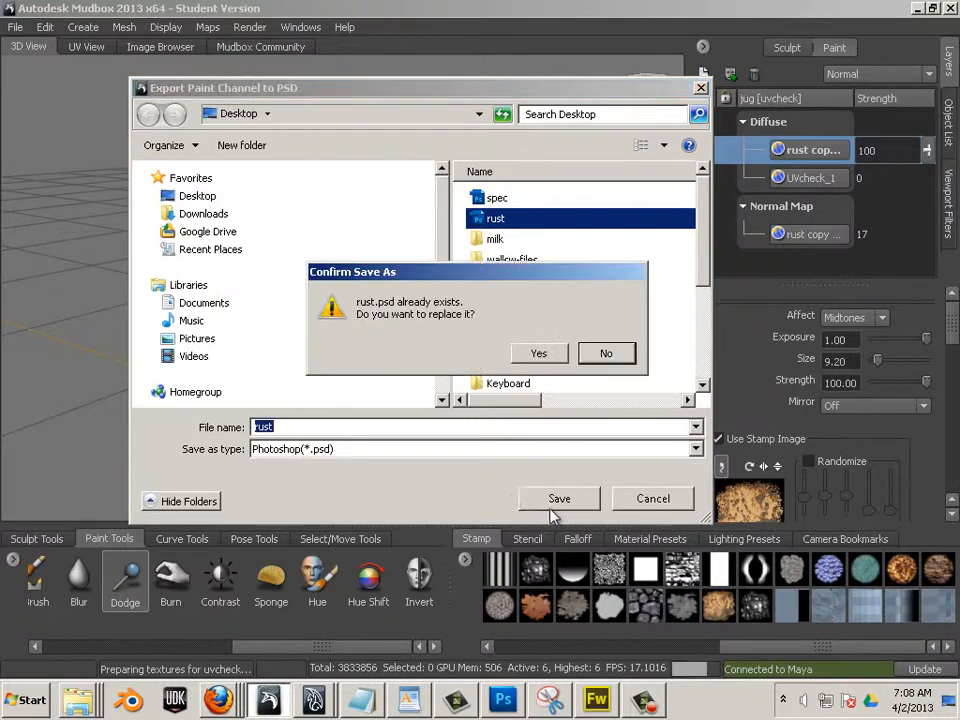
{"action": "left_click", "coordinate": [546, 358]}
Switch to Photoshop, update rust.psd from disk, and hide the Mudbox Base Mesh and UVcheck_1 layers, keeping the rust and diffuse background layers visible
{"action": "key", "text": "alt+Tab"}
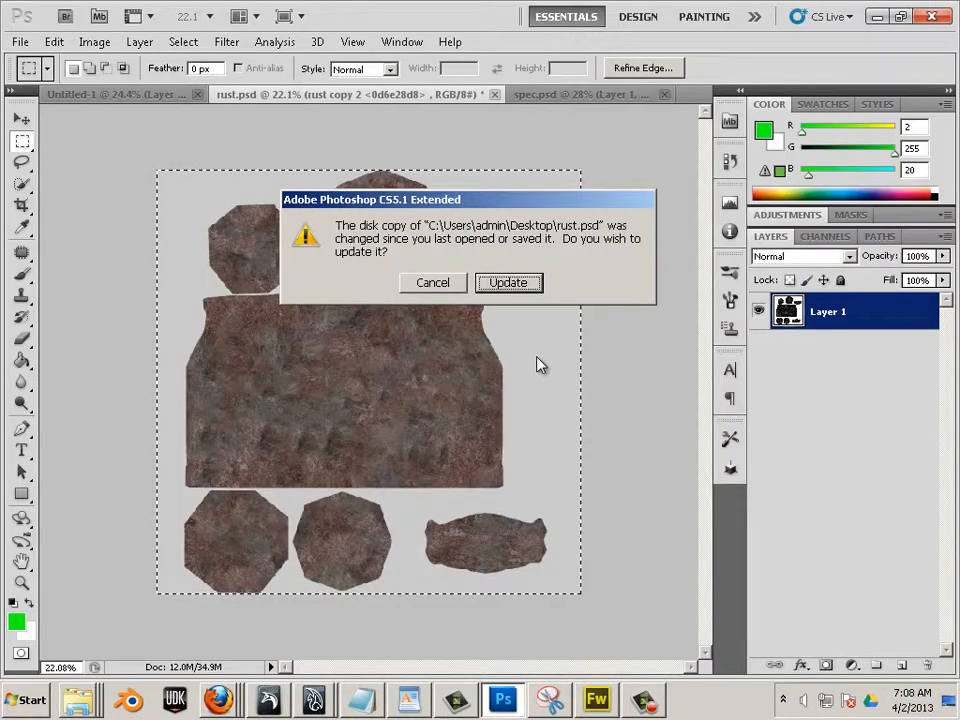
{"action": "left_click", "coordinate": [509, 284]}
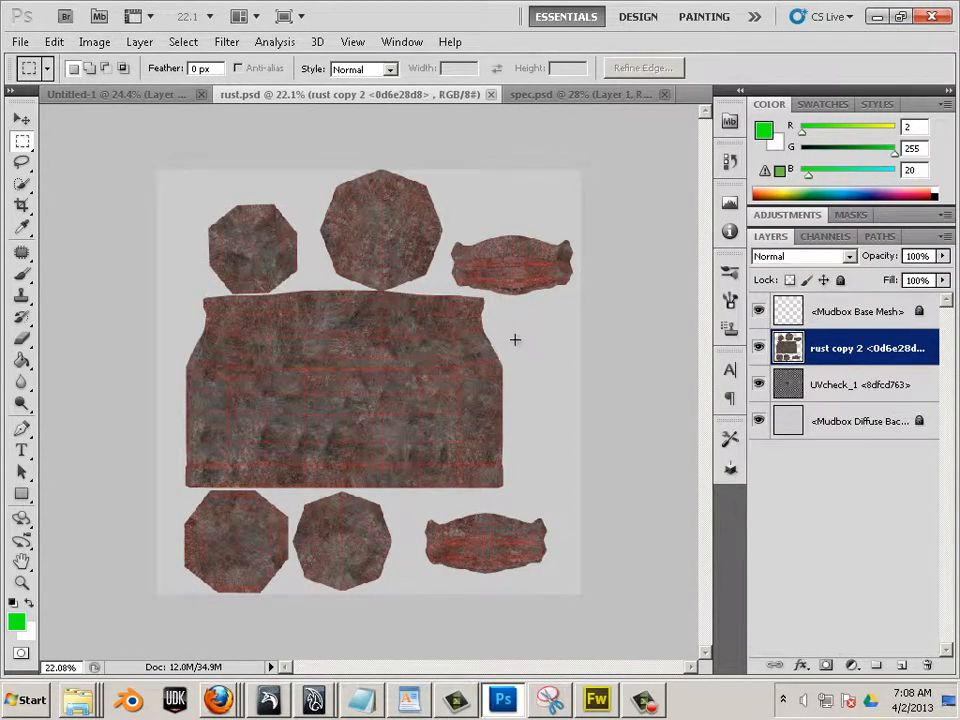
{"action": "left_click", "coordinate": [758, 347]}
{"action": "left_click", "coordinate": [758, 310]}
{"action": "left_click", "coordinate": [758, 383]}
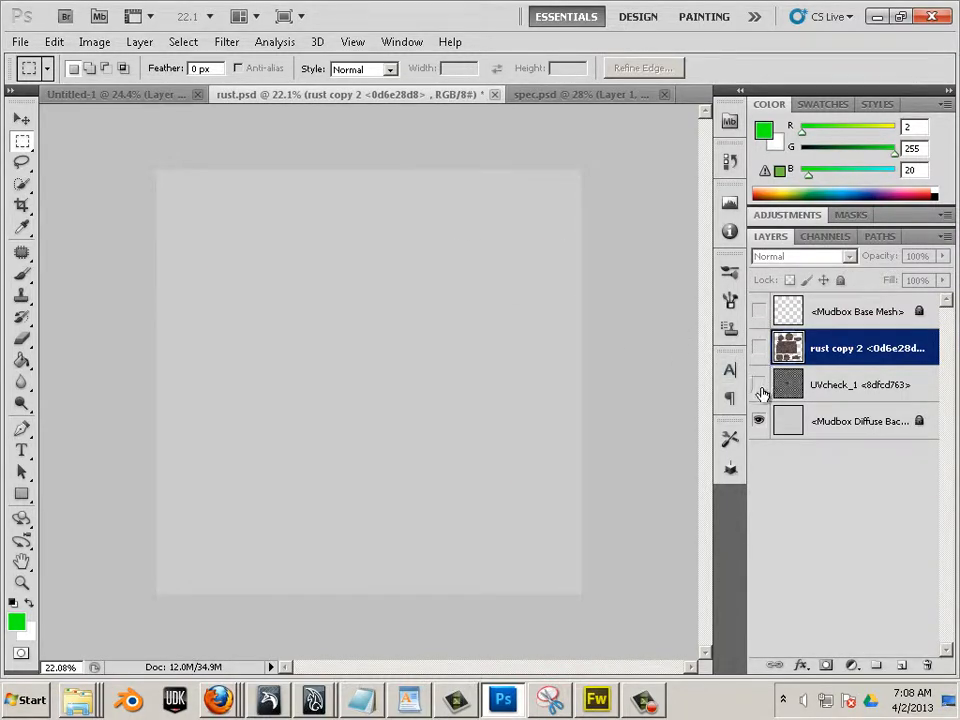
{"action": "left_click", "coordinate": [758, 420]}
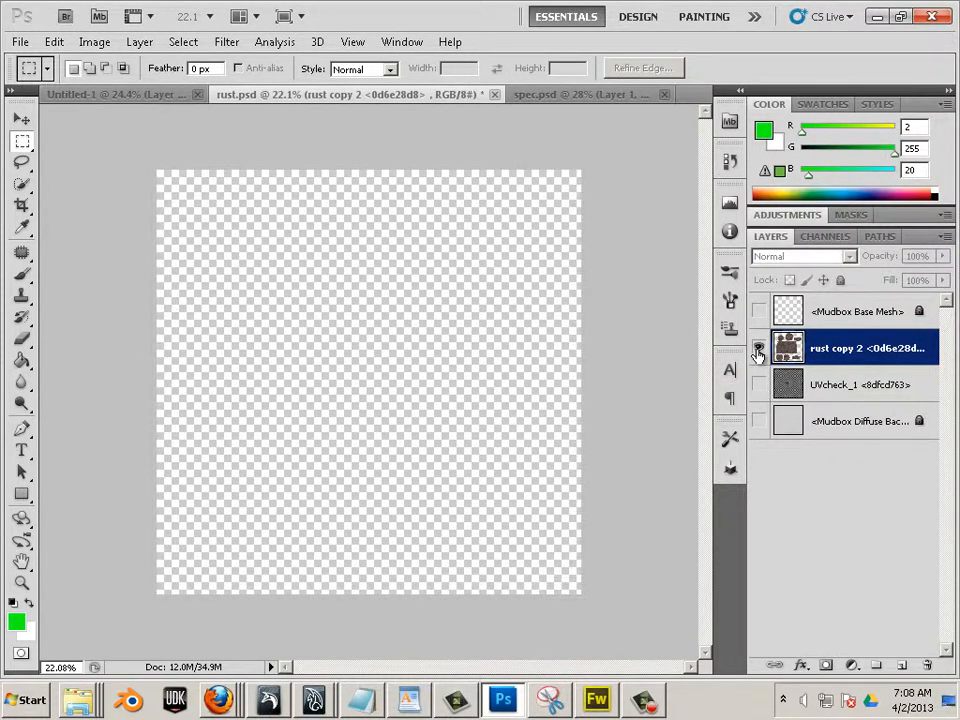
{"action": "left_click", "coordinate": [758, 347]}
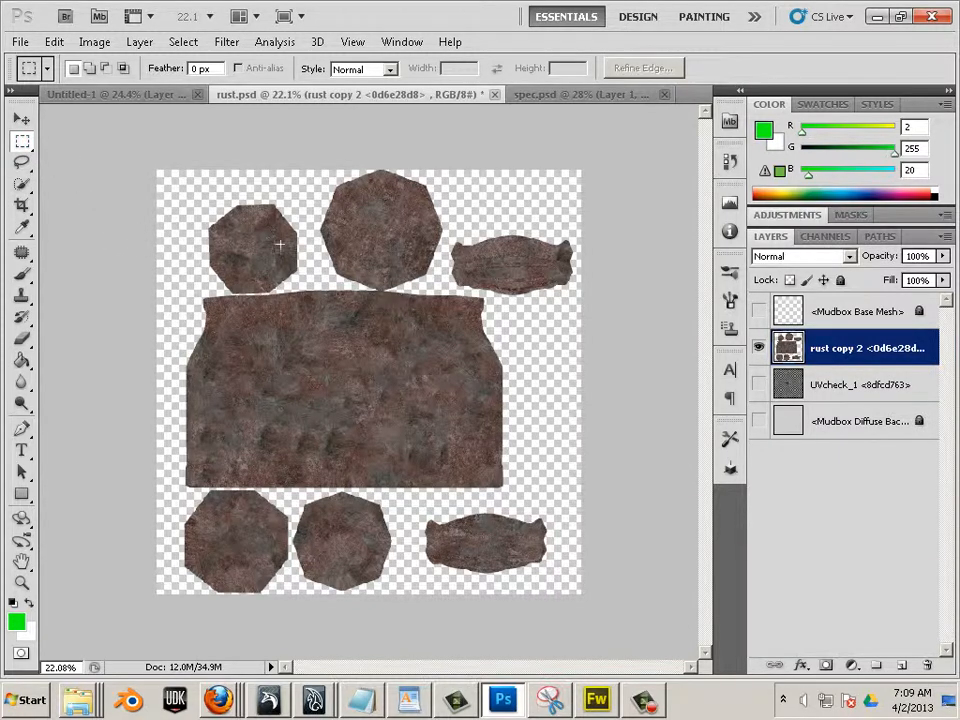
{"action": "left_click", "coordinate": [758, 421]}
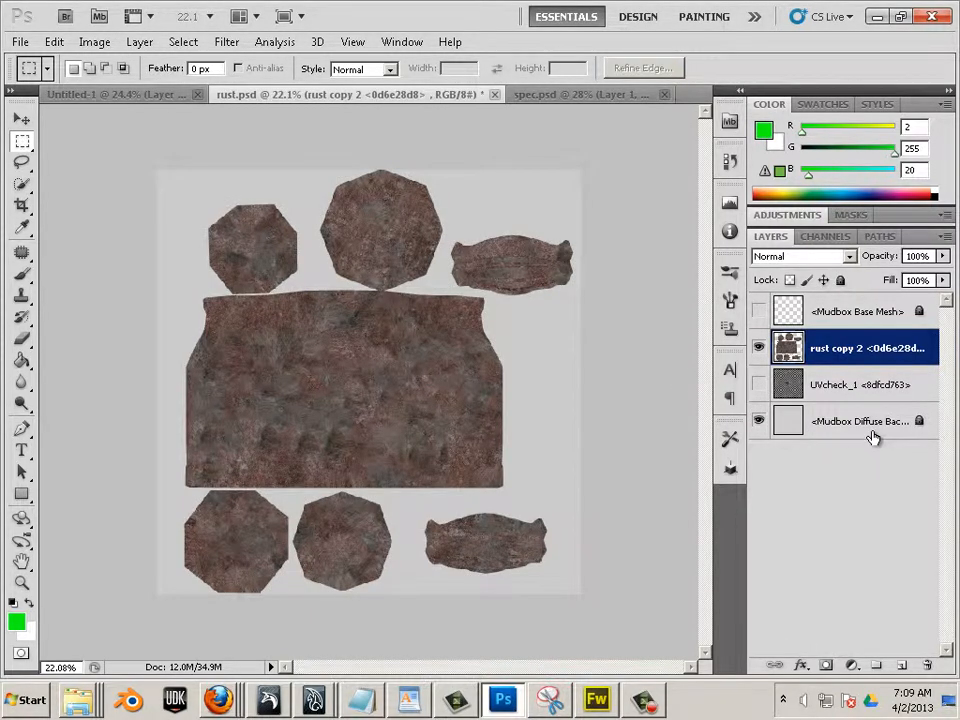
Select the whole rust.psd canvas with the Rectangular Marquee and copy it merged
{"action": "left_click_drag", "start_coordinate": [139, 156], "coordinate": [497, 409]}
{"action": "left_click_drag", "start_coordinate": [556, 505], "coordinate": [594, 606]}
{"action": "left_click", "coordinate": [58, 43]}
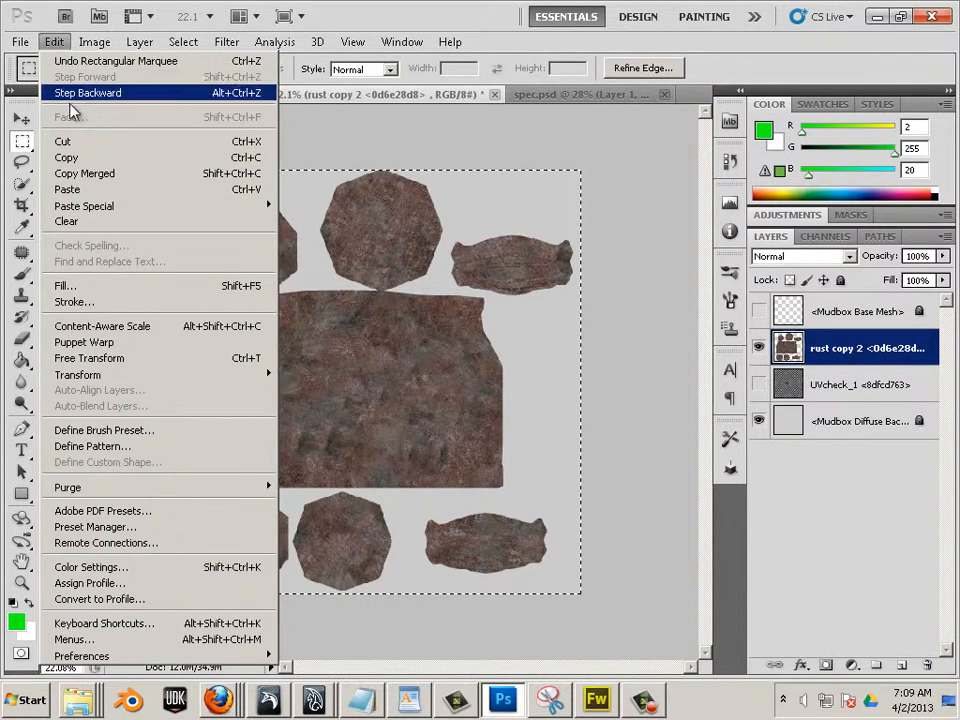
{"action": "left_click", "coordinate": [96, 173]}
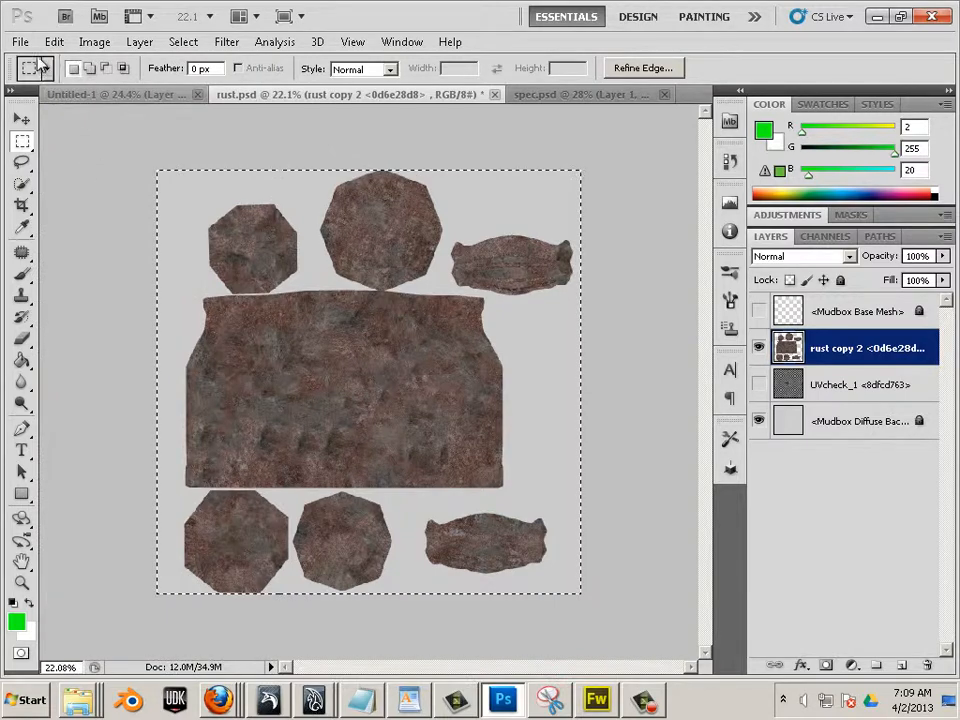
Create a new 2048 x 2048 pixel RGB document with a white background and paste the merged texture into it
{"action": "left_click", "coordinate": [20, 42]}
{"action": "left_click", "coordinate": [32, 62]}
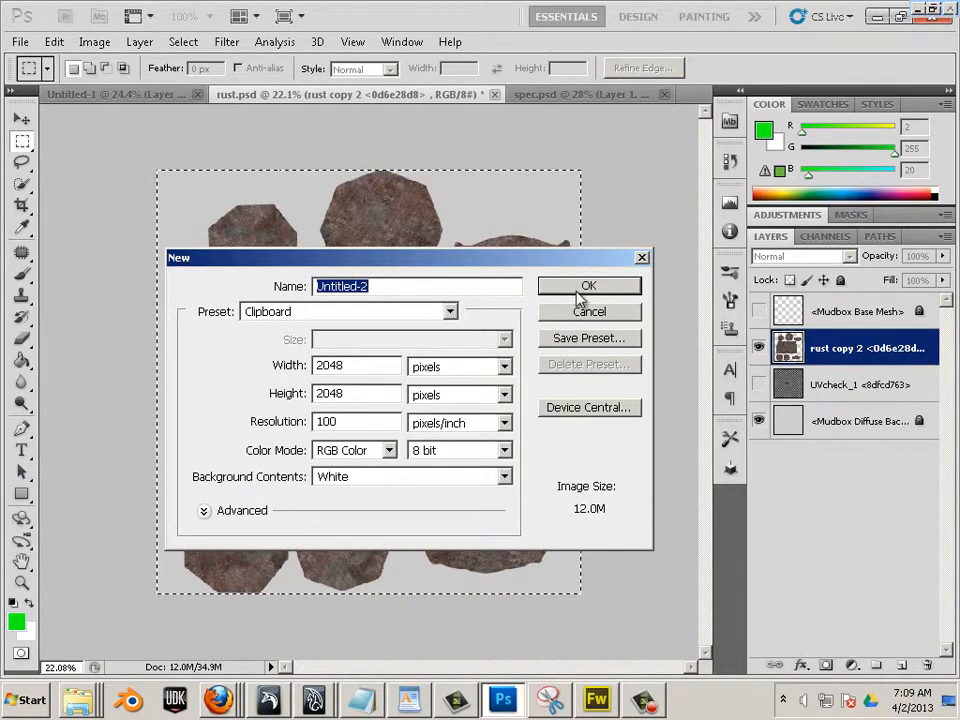
{"action": "left_click", "coordinate": [580, 288]}
{"action": "left_click", "coordinate": [54, 42]}
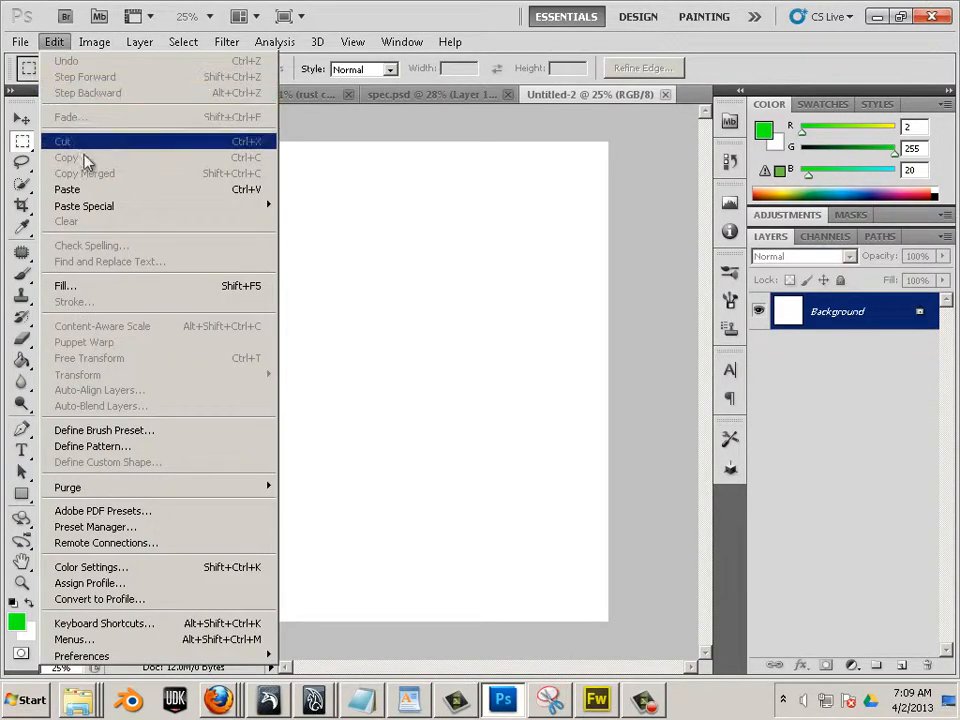
{"action": "left_click", "coordinate": [86, 190]}
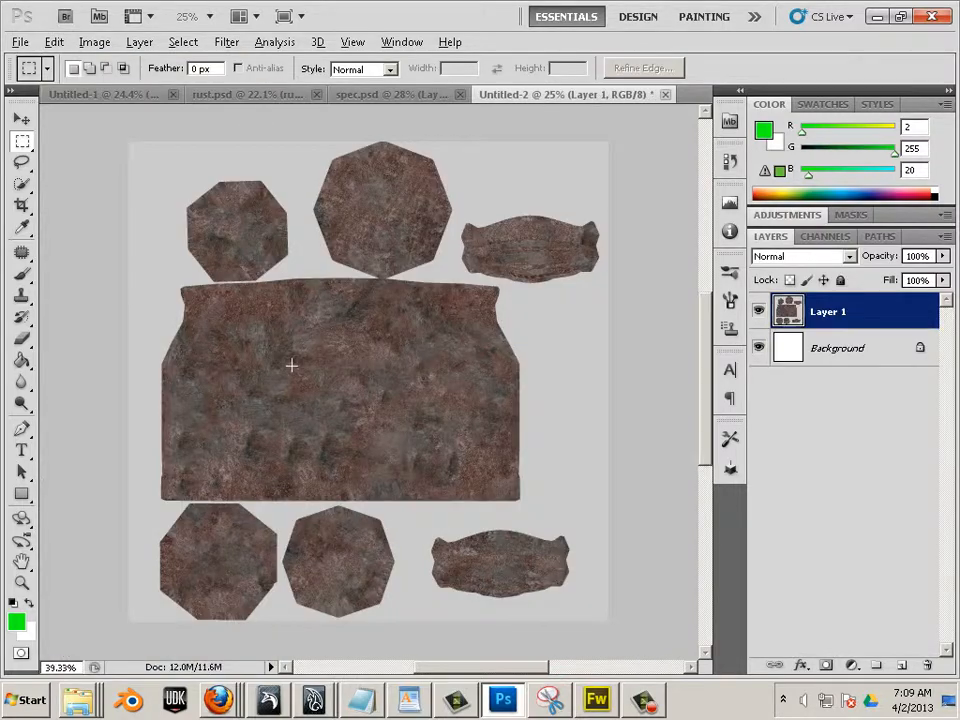
Apply a Black & White adjustment to the pasted texture layer with Reds at -176%, judging the effect on the rust detail up close
{"action": "scroll", "coordinate": [291, 366], "scroll_direction": "up", "scroll_amount": 4, "text": "alt"}
{"action": "scroll", "coordinate": [289, 367], "scroll_direction": "up", "scroll_amount": 1, "text": "alt"}
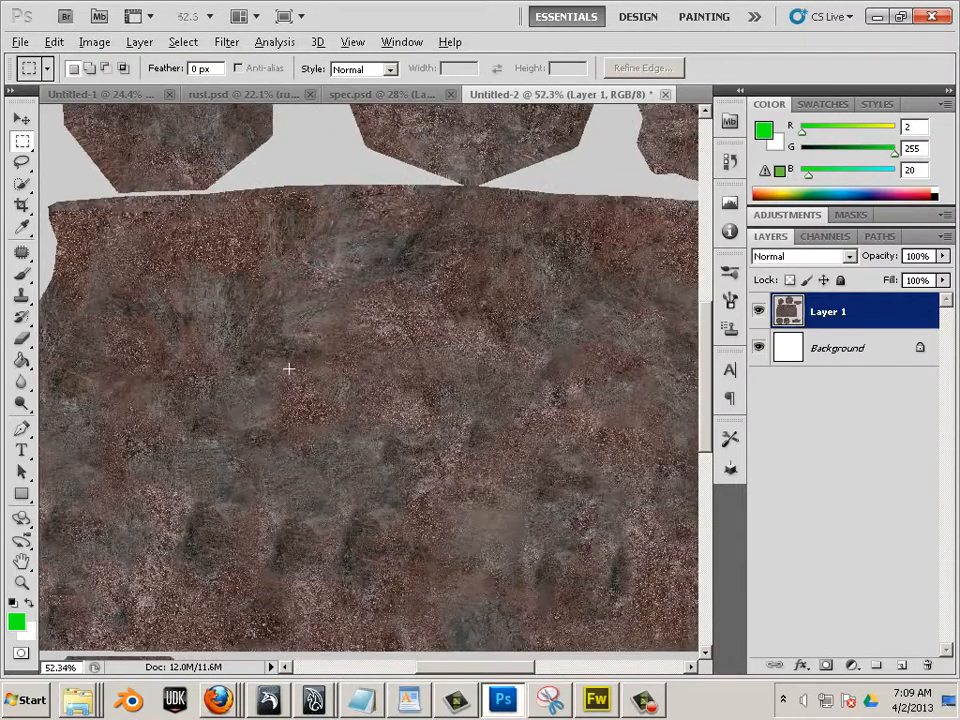
{"action": "scroll", "coordinate": [259, 450], "scroll_direction": "up", "scroll_amount": 3, "text": "alt"}
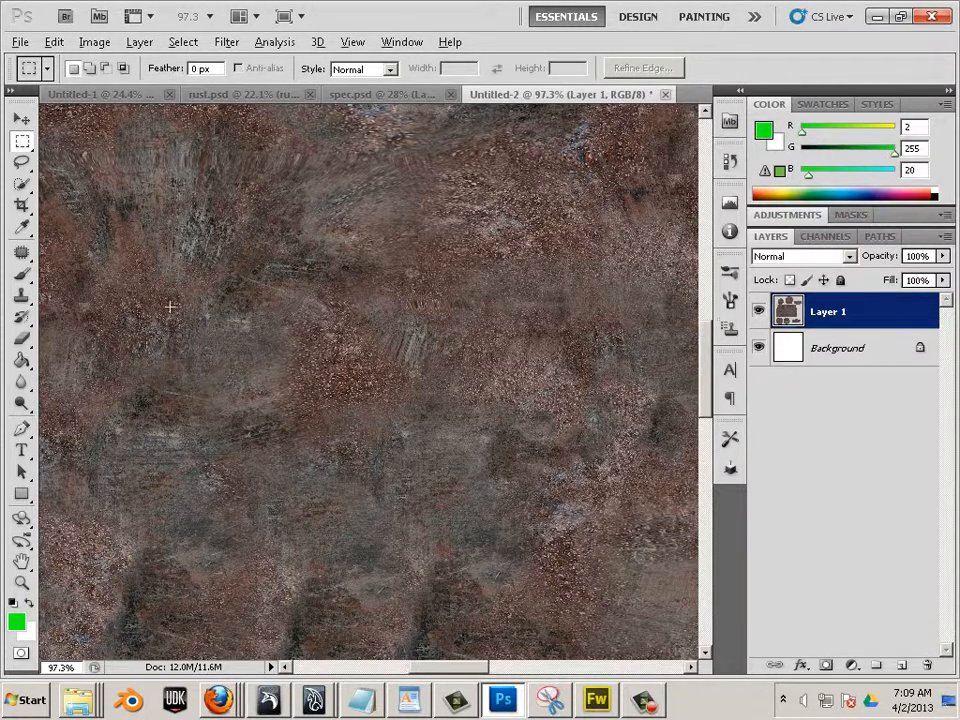
{"action": "scroll", "coordinate": [167, 306], "scroll_direction": "up", "scroll_amount": 4, "text": "alt"}
{"action": "scroll", "coordinate": [253, 364], "scroll_direction": "up", "scroll_amount": 5}
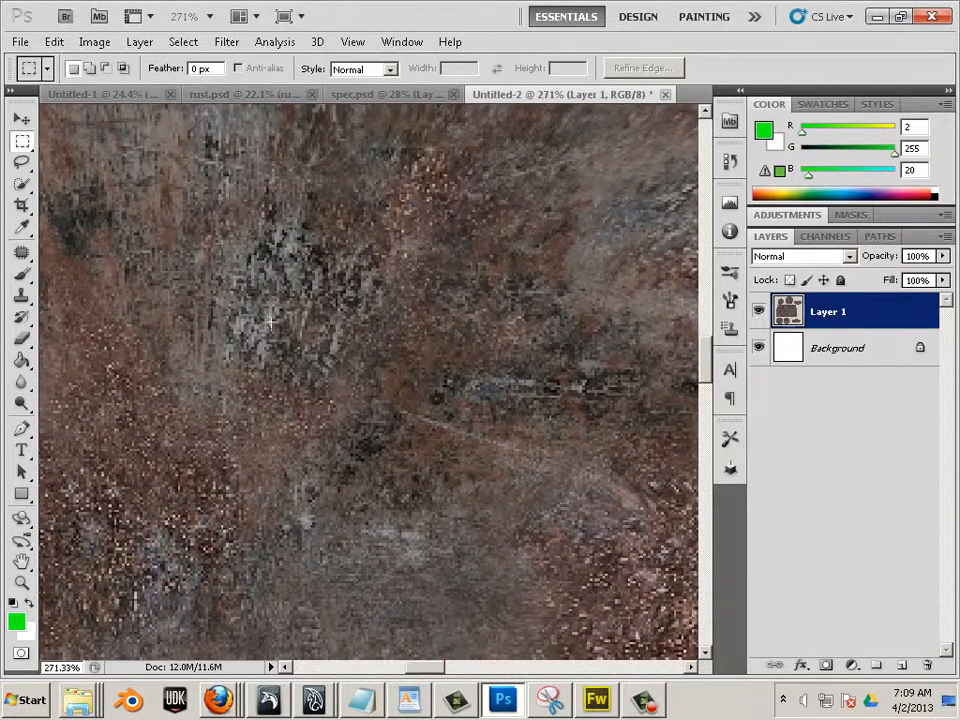
{"action": "scroll", "coordinate": [270, 326], "scroll_direction": "down", "scroll_amount": 4, "text": "alt"}
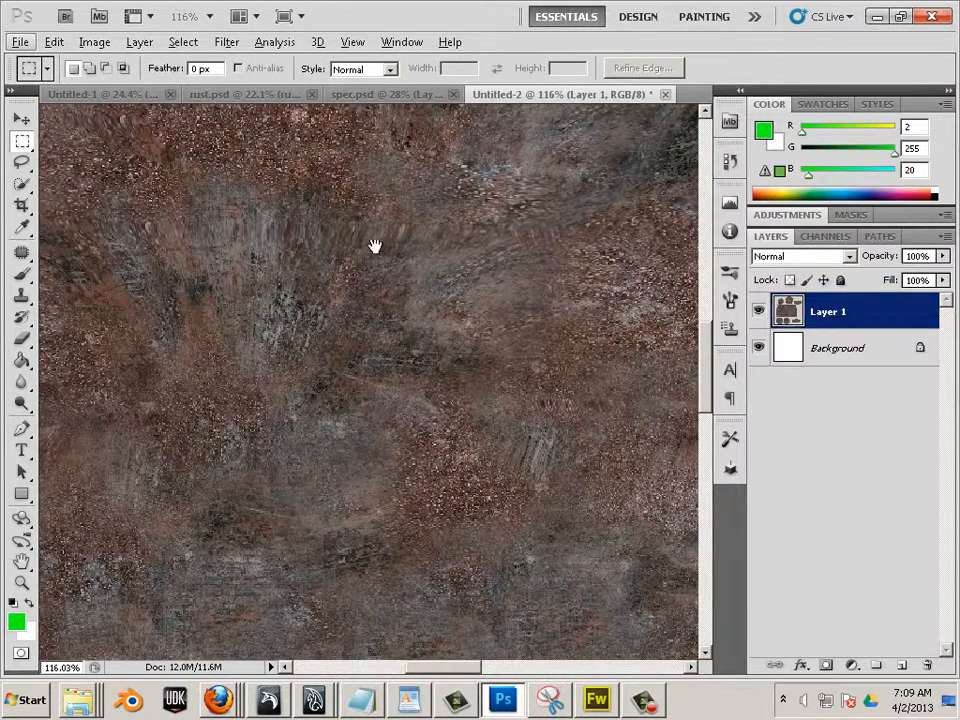
{"action": "left_click_drag", "start_coordinate": [373, 246], "coordinate": [407, 388]}
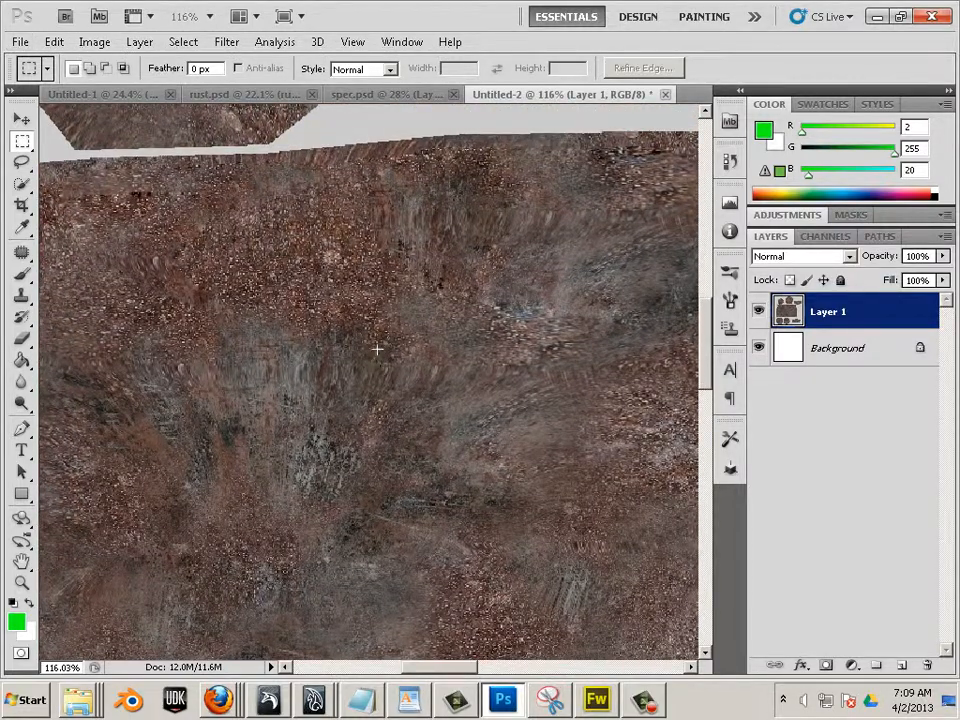
{"action": "left_click", "coordinate": [94, 42]}
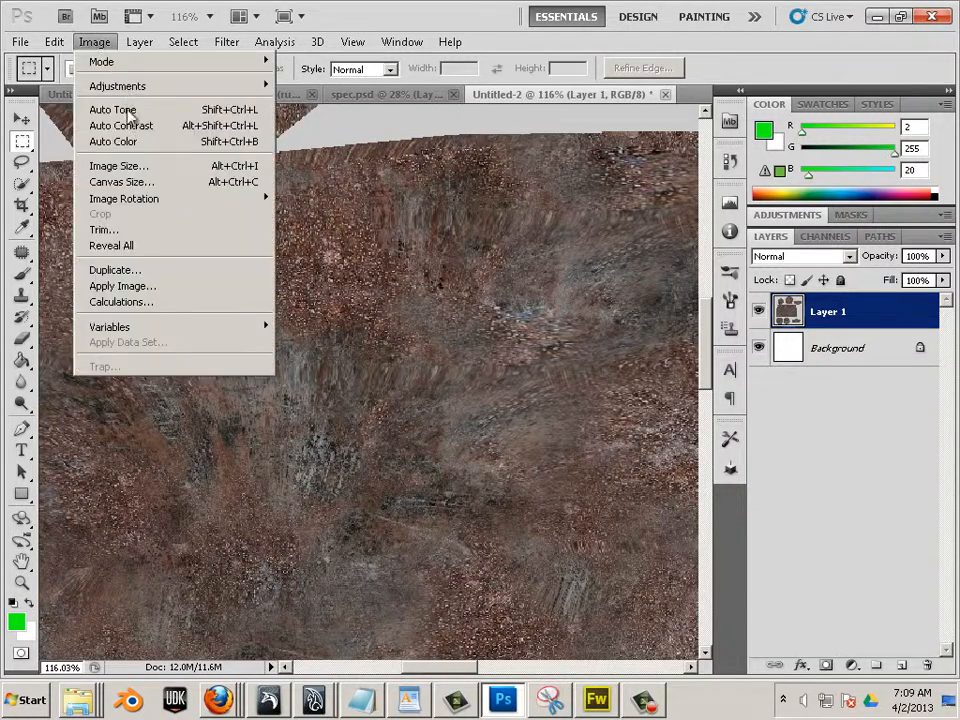
{"action": "mouse_move", "coordinate": [130, 90]}
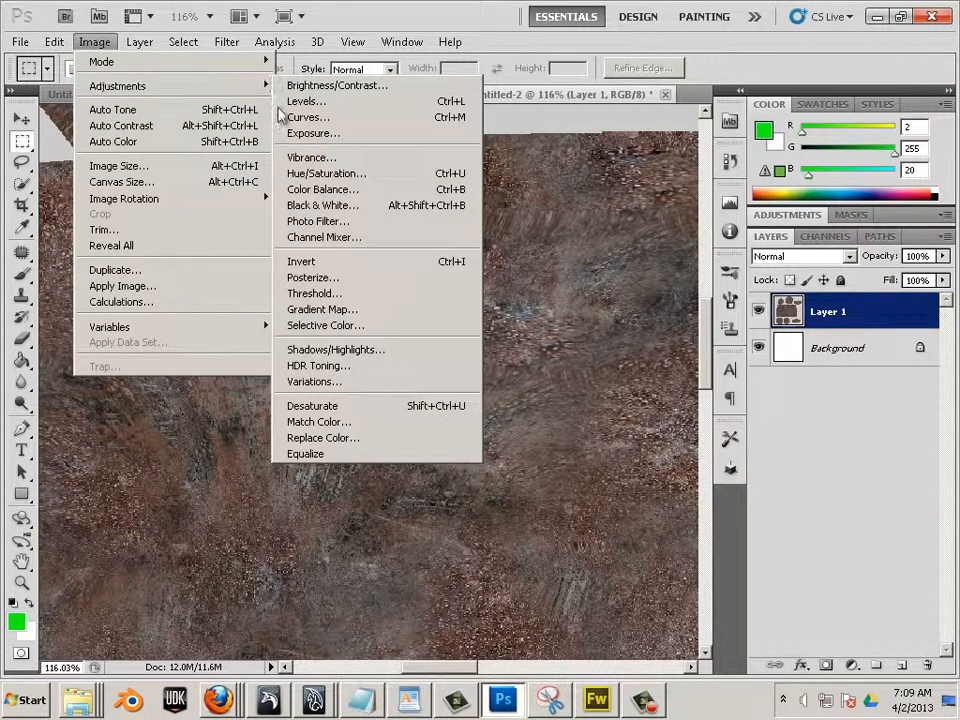
{"action": "left_click", "coordinate": [366, 204]}
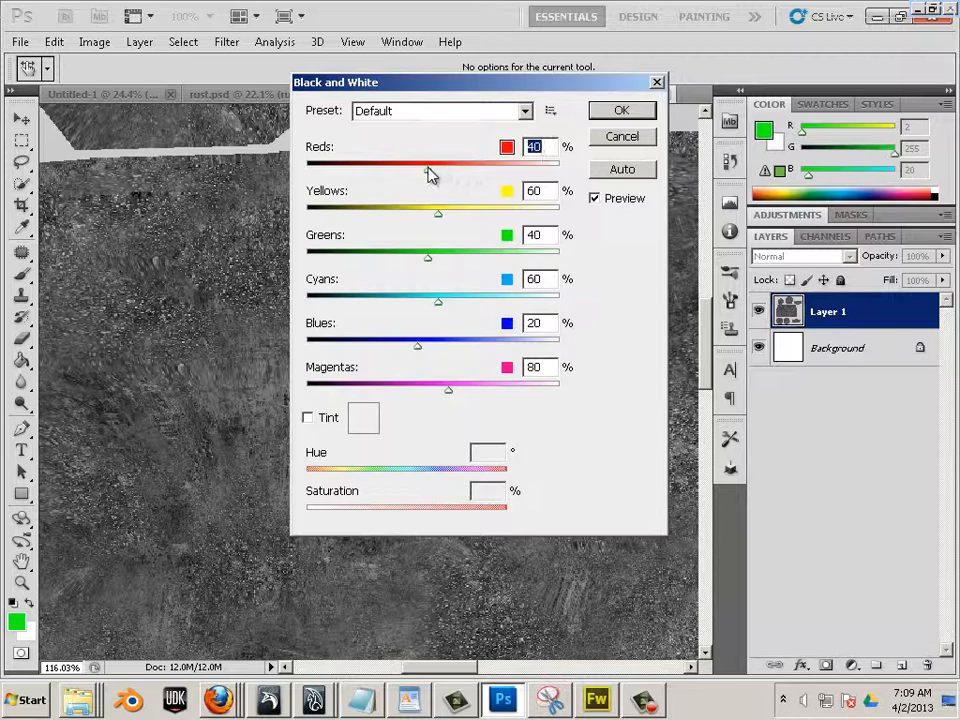
{"action": "left_click_drag", "start_coordinate": [427, 170], "coordinate": [323, 189]}
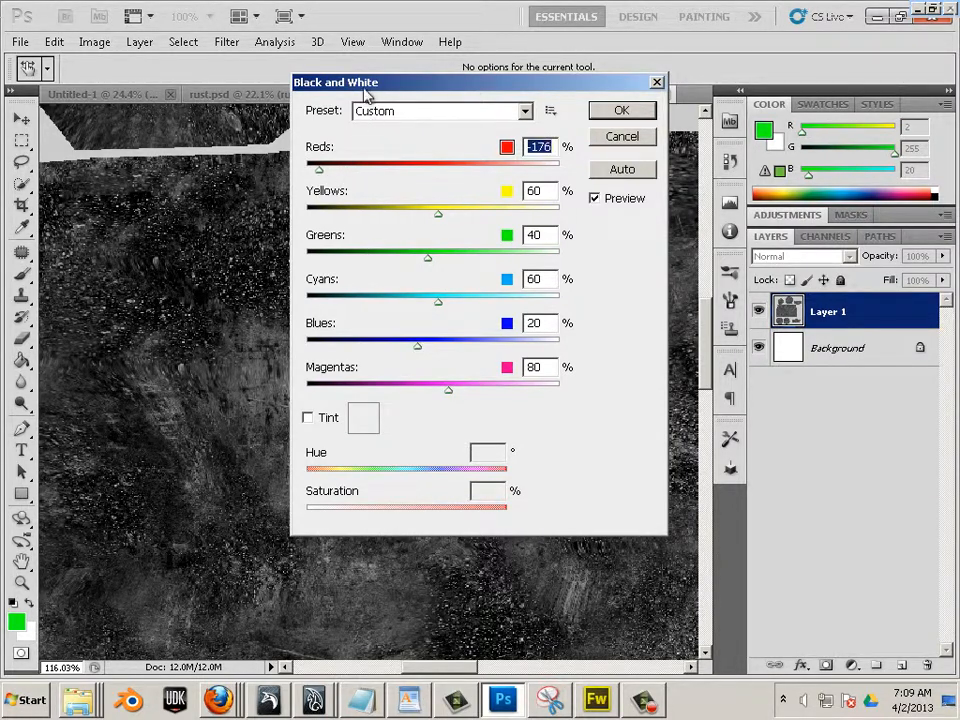
{"action": "left_click_drag", "start_coordinate": [515, 84], "coordinate": [667, 98]}
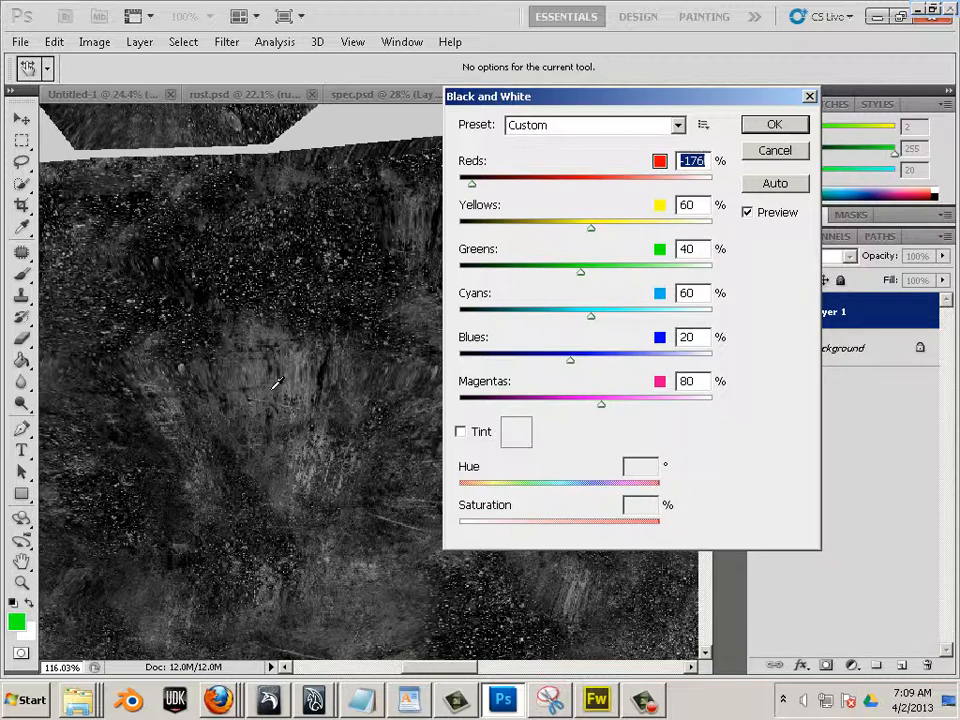
{"action": "left_click", "coordinate": [772, 127]}
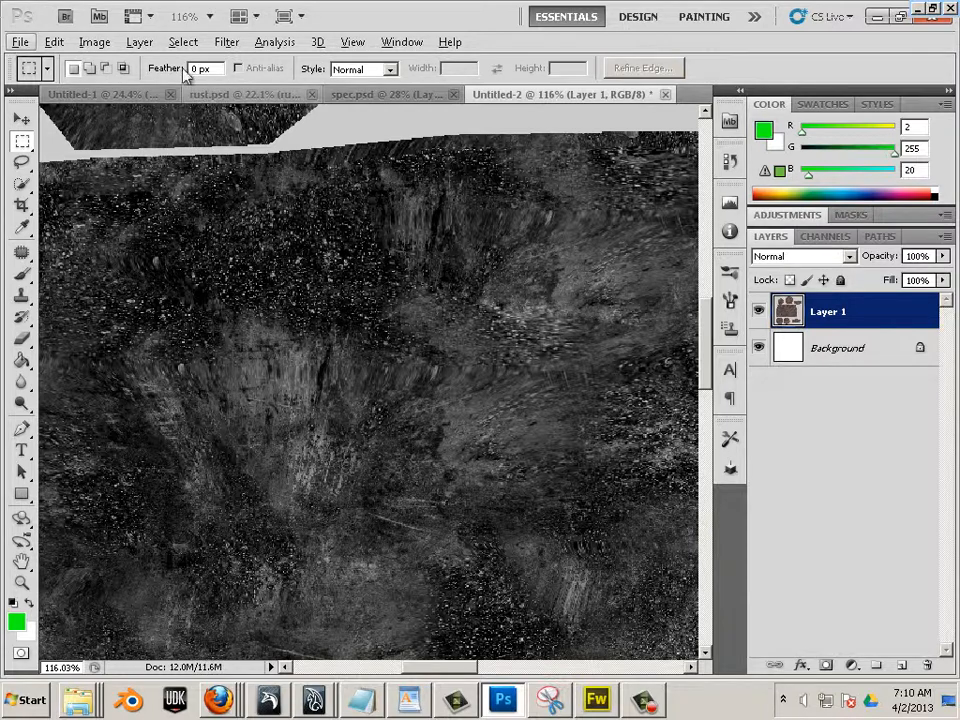
Apply an Exposure adjustment to the black-and-white texture with exposure +1.12 and offset -0.1204, and fine-tune the gamma correction
{"action": "left_click", "coordinate": [97, 45]}
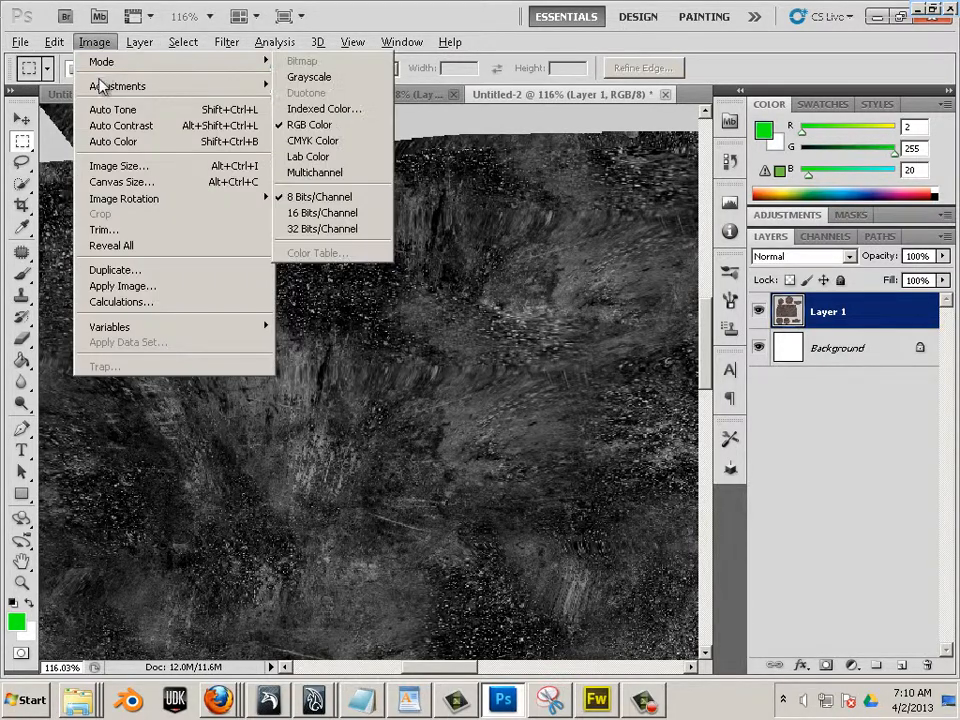
{"action": "mouse_move", "coordinate": [101, 88]}
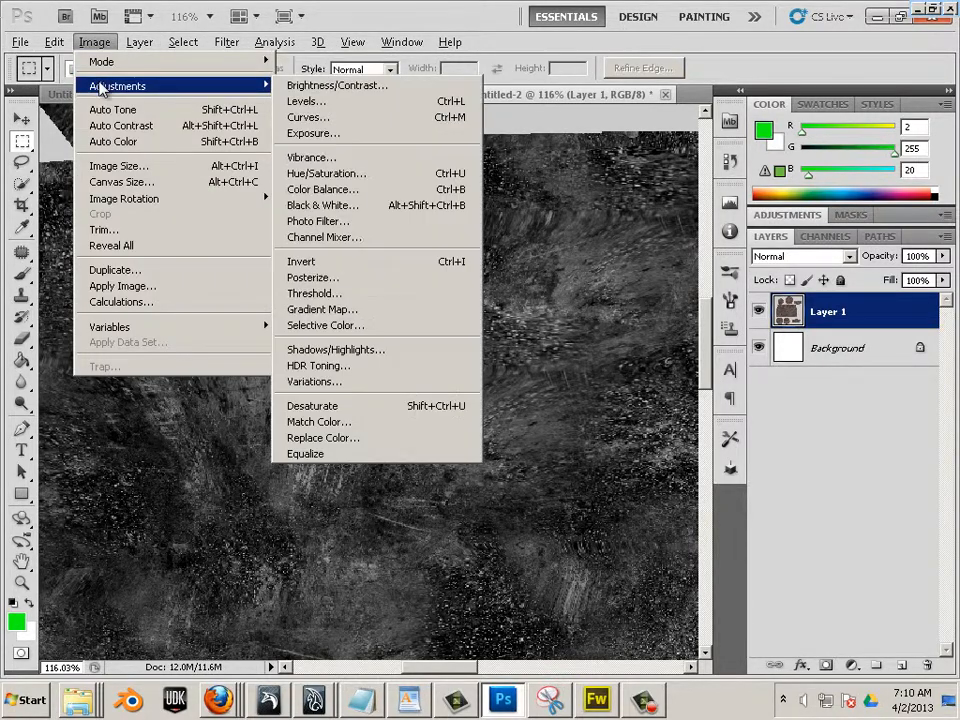
{"action": "left_click", "coordinate": [328, 133]}
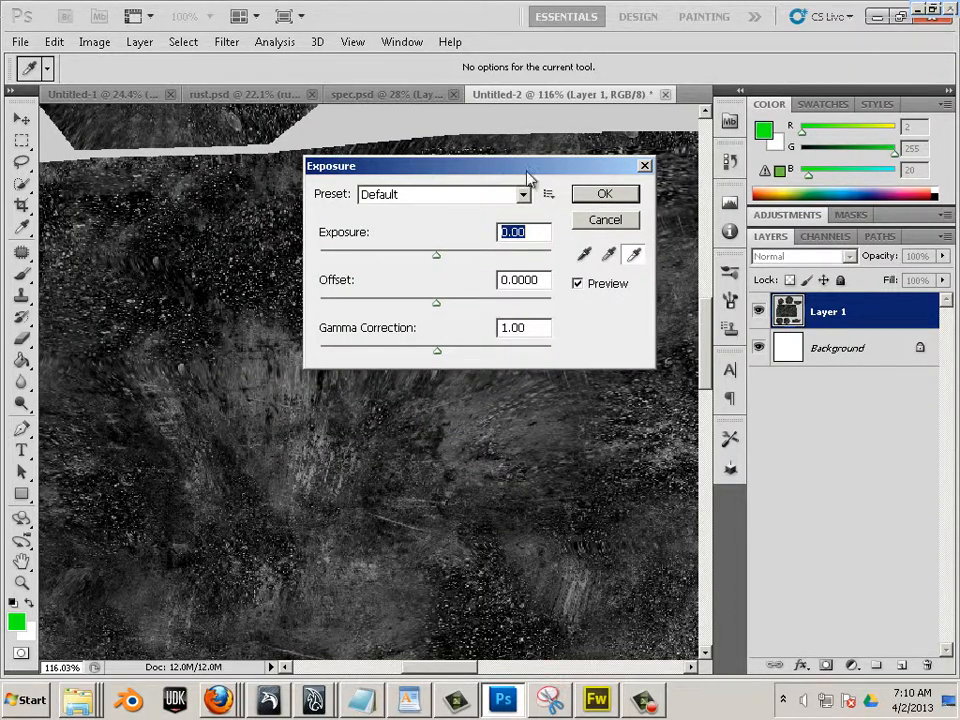
{"action": "left_click_drag", "start_coordinate": [528, 172], "coordinate": [650, 182]}
{"action": "left_click_drag", "start_coordinate": [558, 268], "coordinate": [536, 268]}
{"action": "left_click_drag", "start_coordinate": [559, 312], "coordinate": [536, 321]}
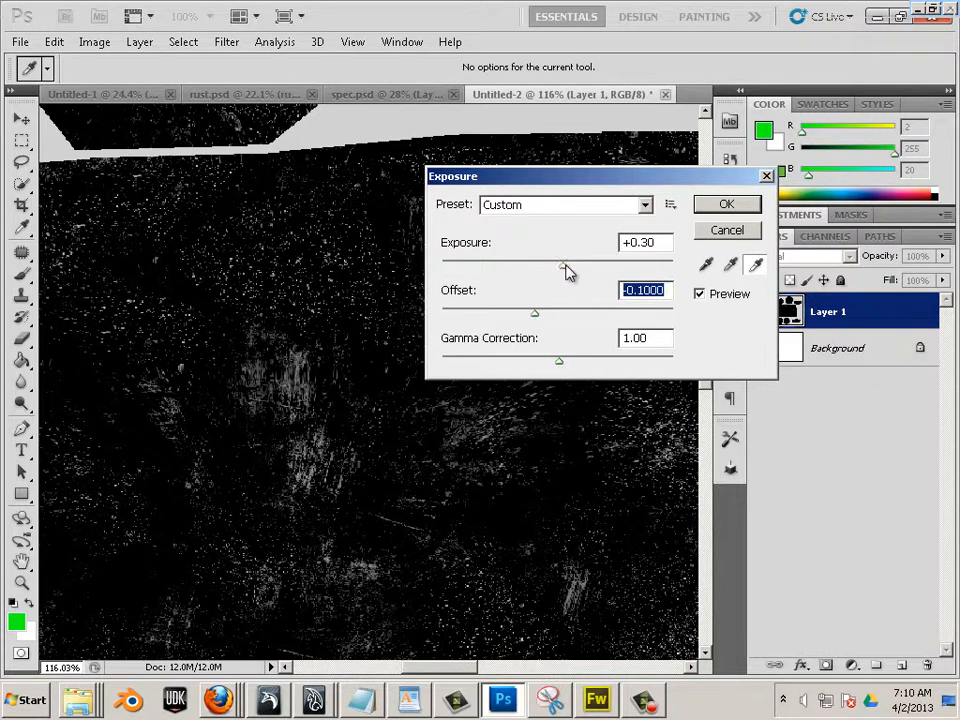
{"action": "left_click_drag", "start_coordinate": [568, 270], "coordinate": [577, 272]}
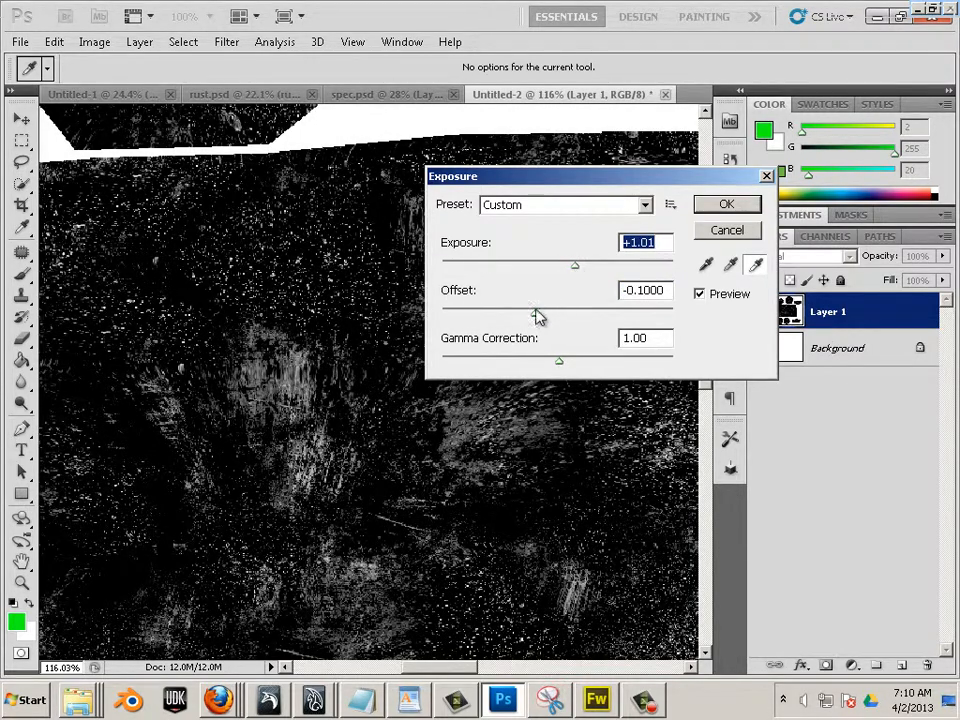
{"action": "left_click_drag", "start_coordinate": [536, 315], "coordinate": [532, 317]}
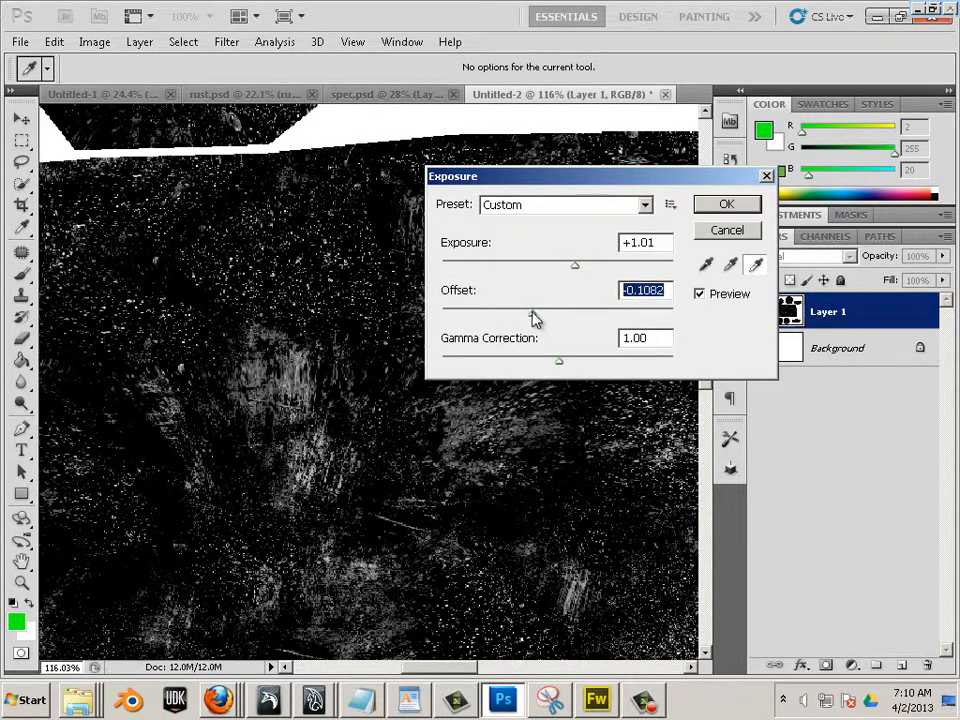
{"action": "left_click_drag", "start_coordinate": [575, 268], "coordinate": [577, 270]}
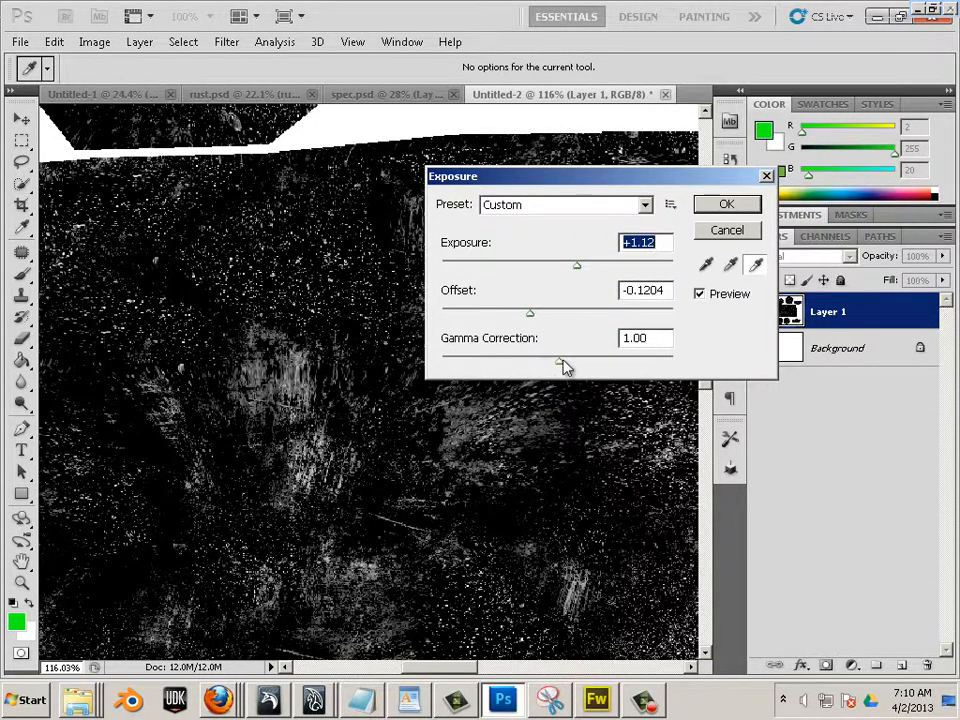
{"action": "left_click_drag", "start_coordinate": [563, 363], "coordinate": [575, 365]}
{"action": "left_click", "coordinate": [722, 205]}
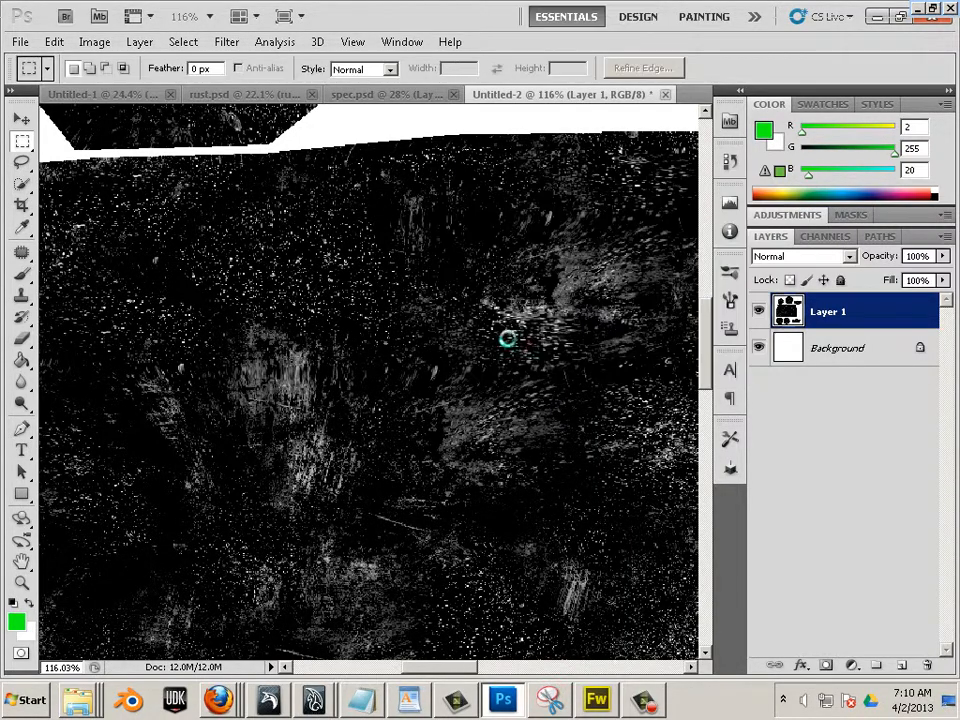
{"action": "scroll", "coordinate": [449, 363], "scroll_direction": "down", "scroll_amount": 4, "text": "alt"}
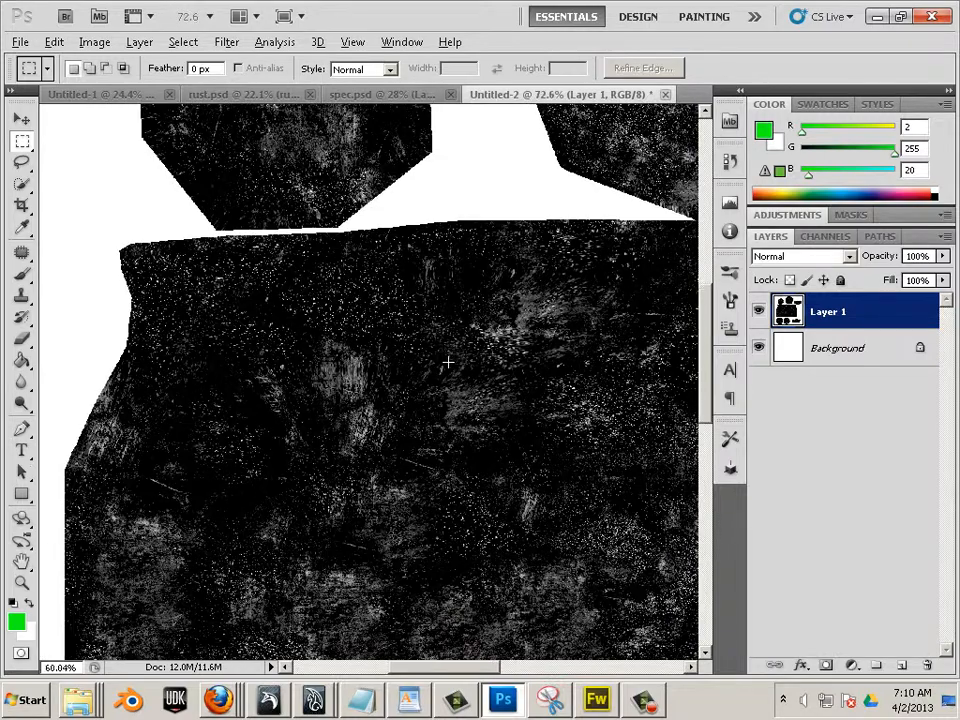
{"action": "scroll", "coordinate": [449, 363], "scroll_direction": "down", "scroll_amount": 1, "text": "alt"}
{"action": "scroll", "coordinate": [446, 363], "scroll_direction": "down", "scroll_amount": 1, "text": "alt"}
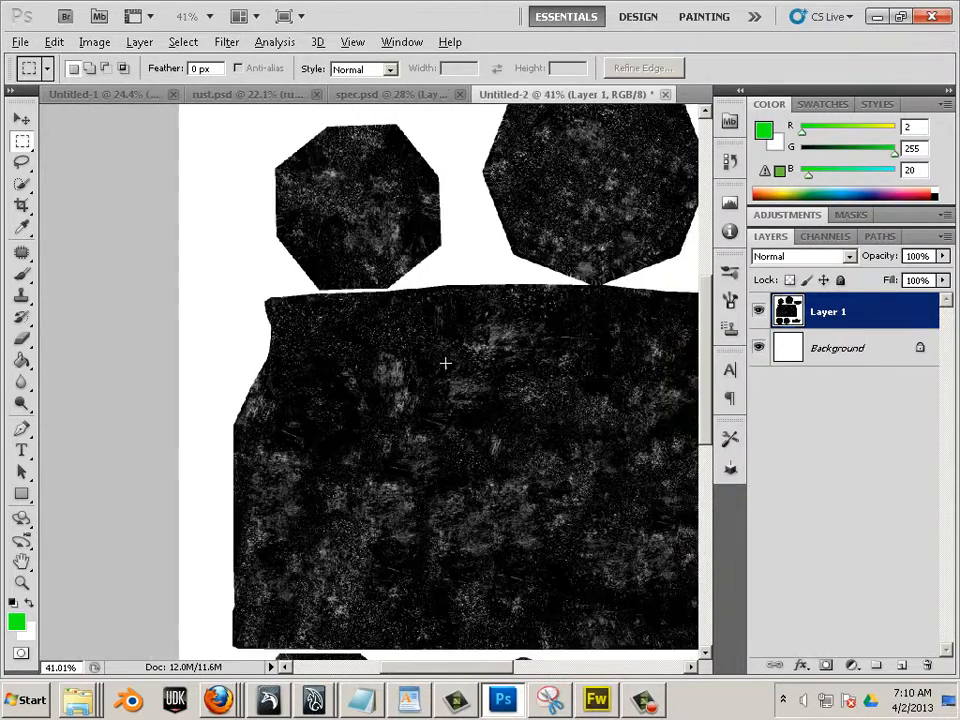
Examine the scratches and speckles of the black-and-white rust texture up close, including the jug body's outer edge
{"action": "scroll", "coordinate": [470, 420], "scroll_direction": "up", "scroll_amount": 5, "text": "alt"}
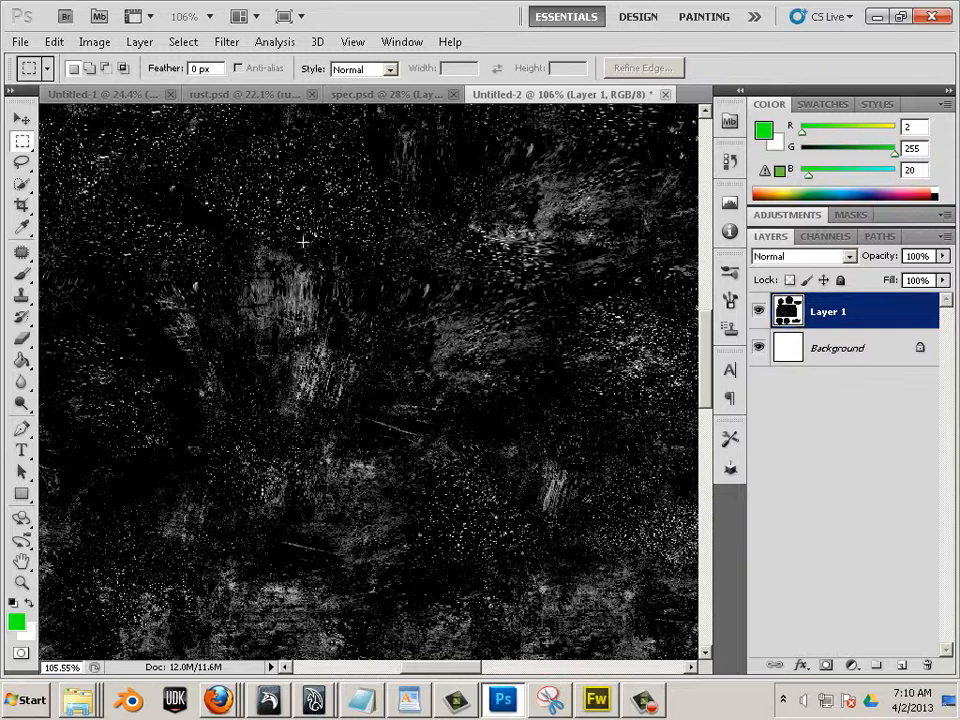
{"action": "left_click_drag", "start_coordinate": [175, 248], "coordinate": [220, 304]}
{"action": "left_click", "coordinate": [251, 225]}
{"action": "key", "text": "alt"}
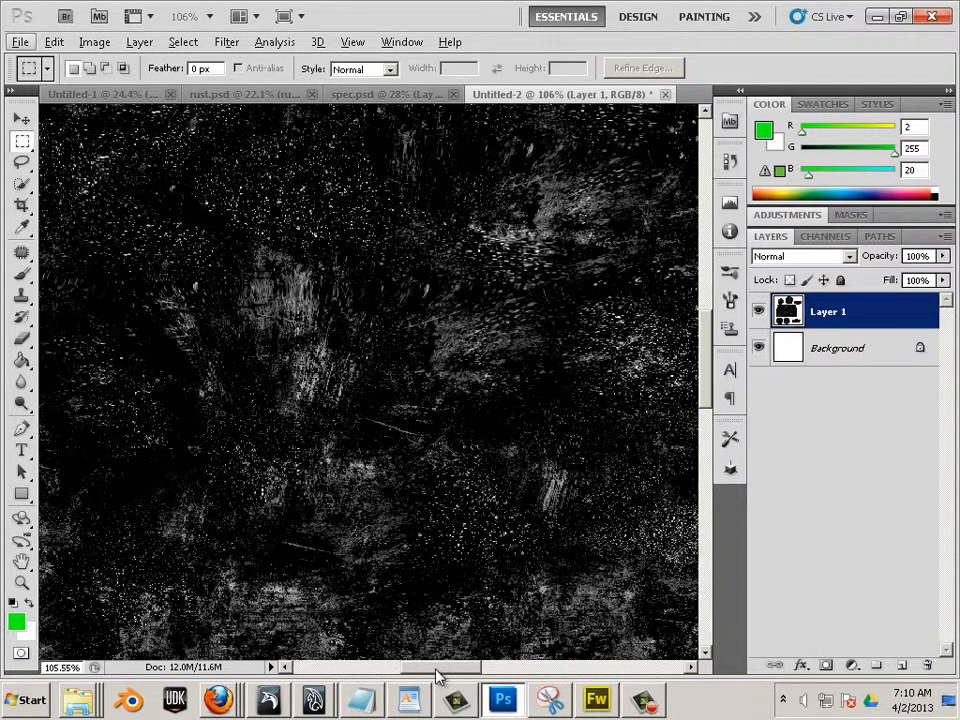
{"action": "left_click_drag", "start_coordinate": [437, 668], "coordinate": [397, 667]}
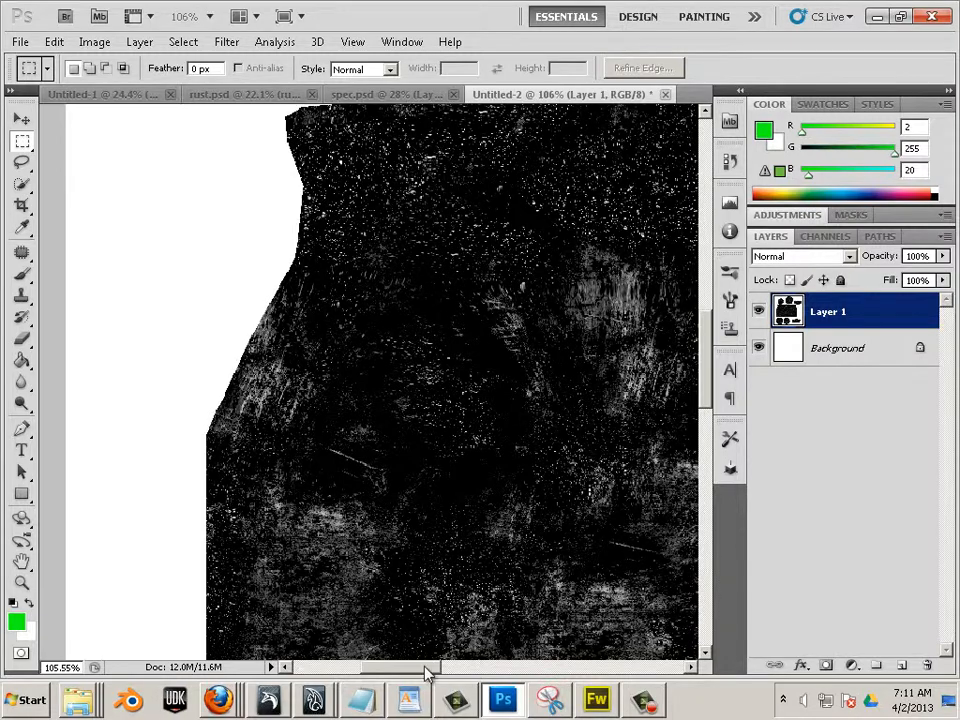
{"action": "left_click_drag", "start_coordinate": [427, 673], "coordinate": [452, 673]}
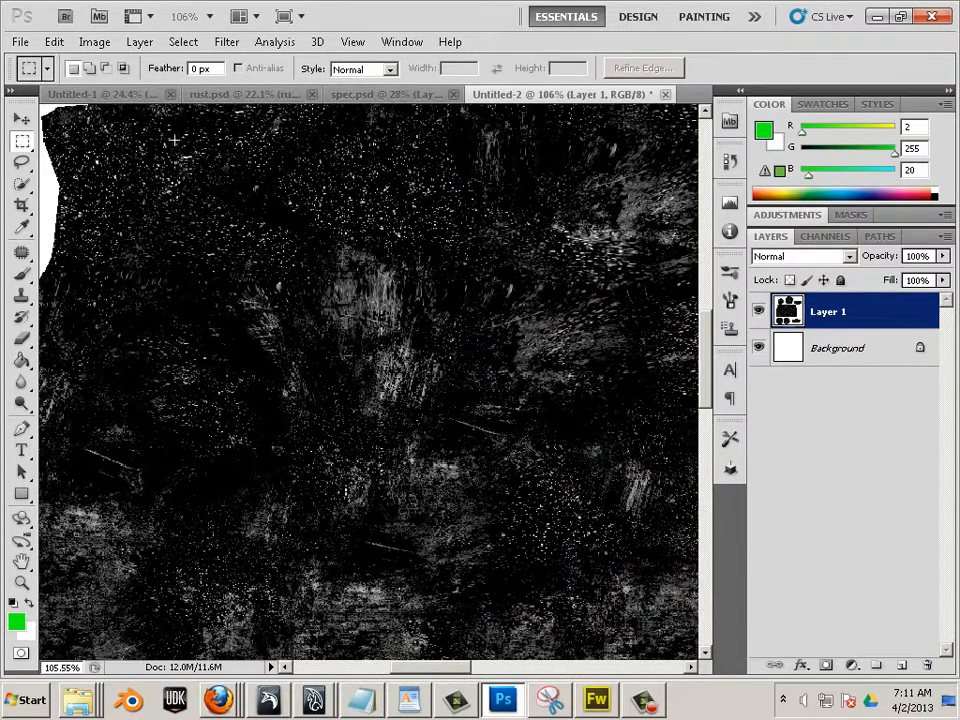
{"action": "left_click", "coordinate": [21, 42]}
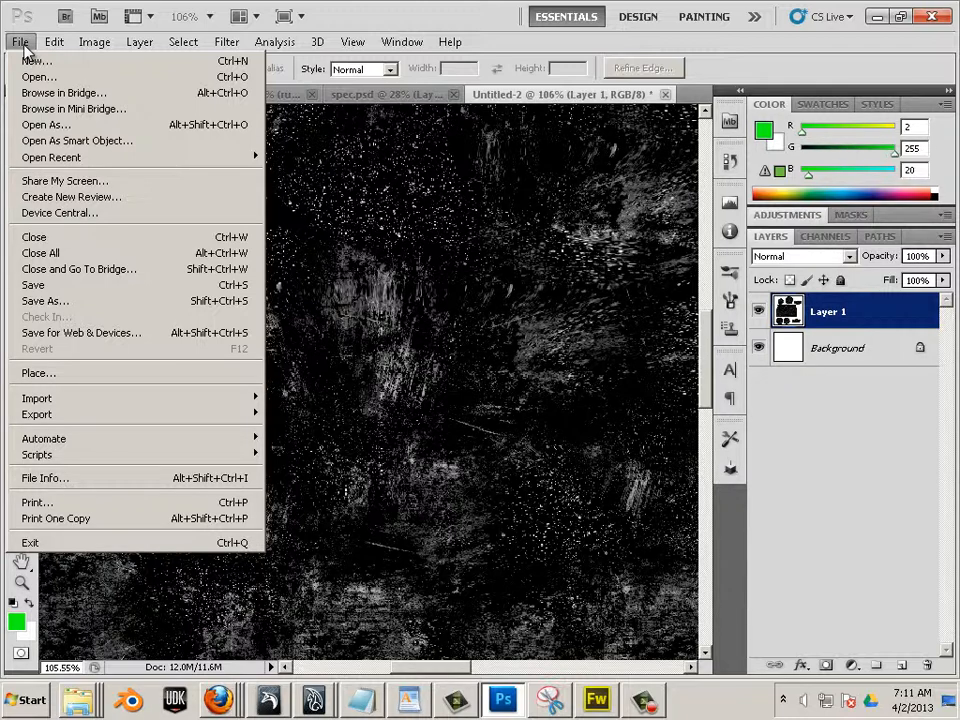
{"action": "left_click", "coordinate": [92, 302]}
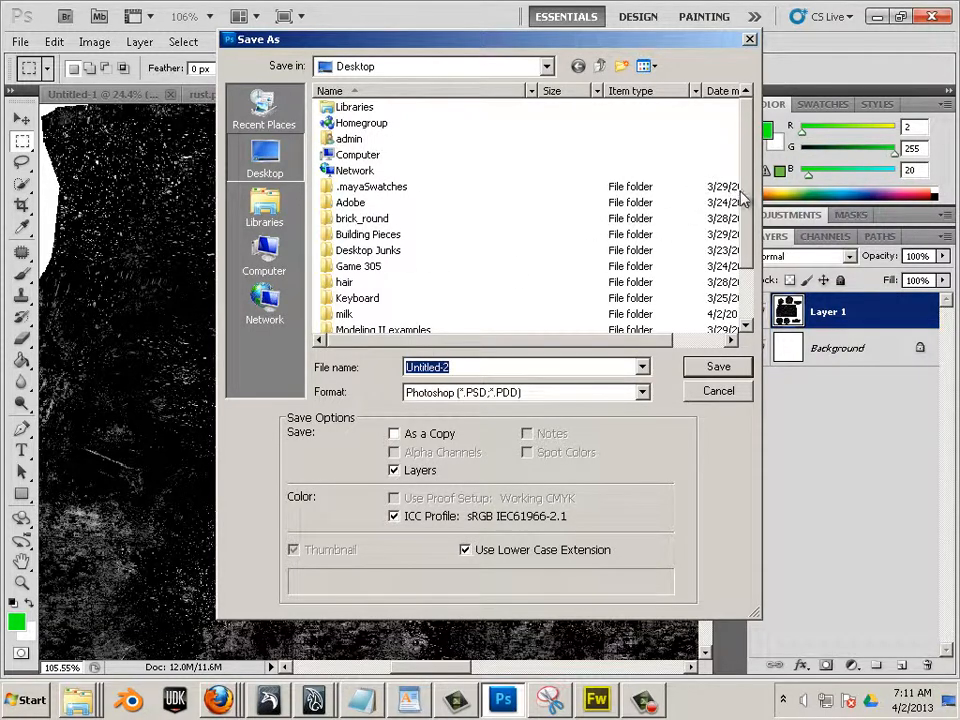
{"action": "type", "text": "spec"}
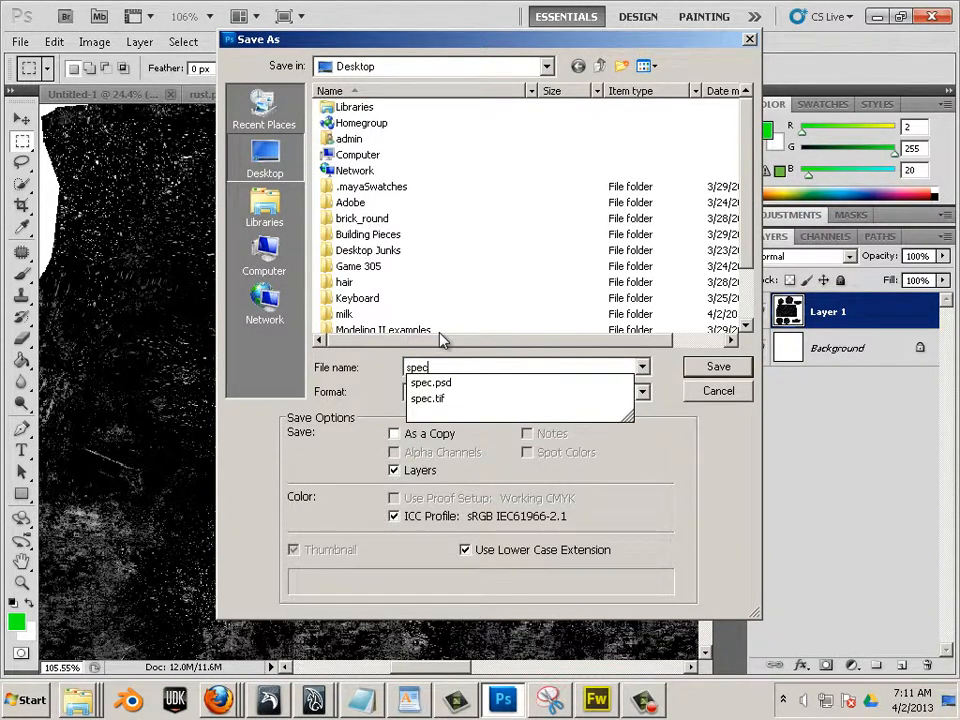
{"action": "left_click", "coordinate": [357, 454]}
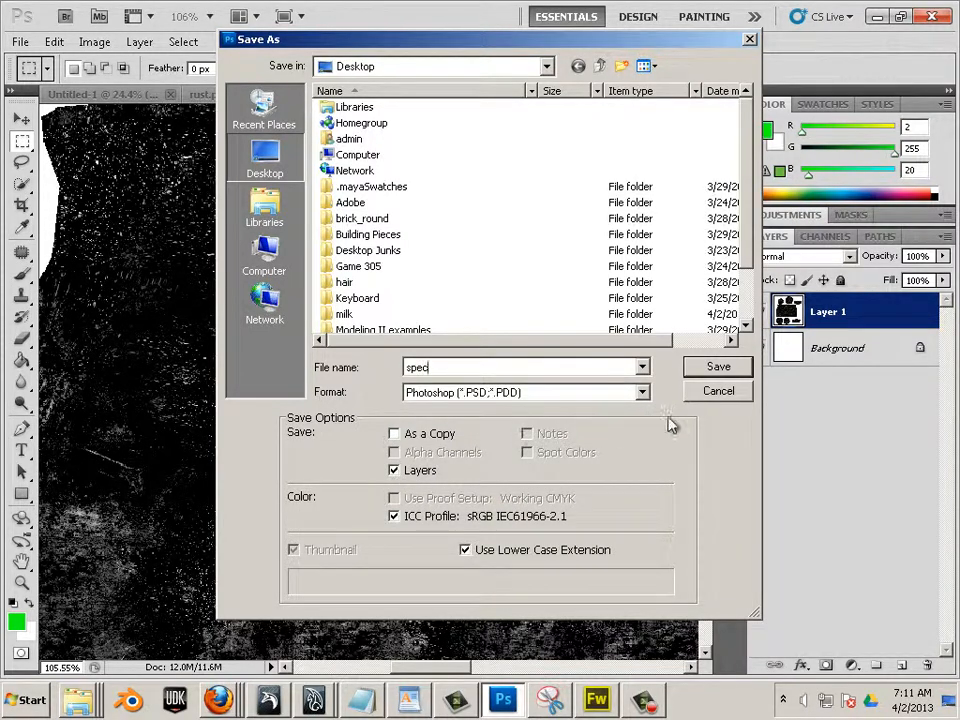
{"action": "left_click", "coordinate": [717, 392]}
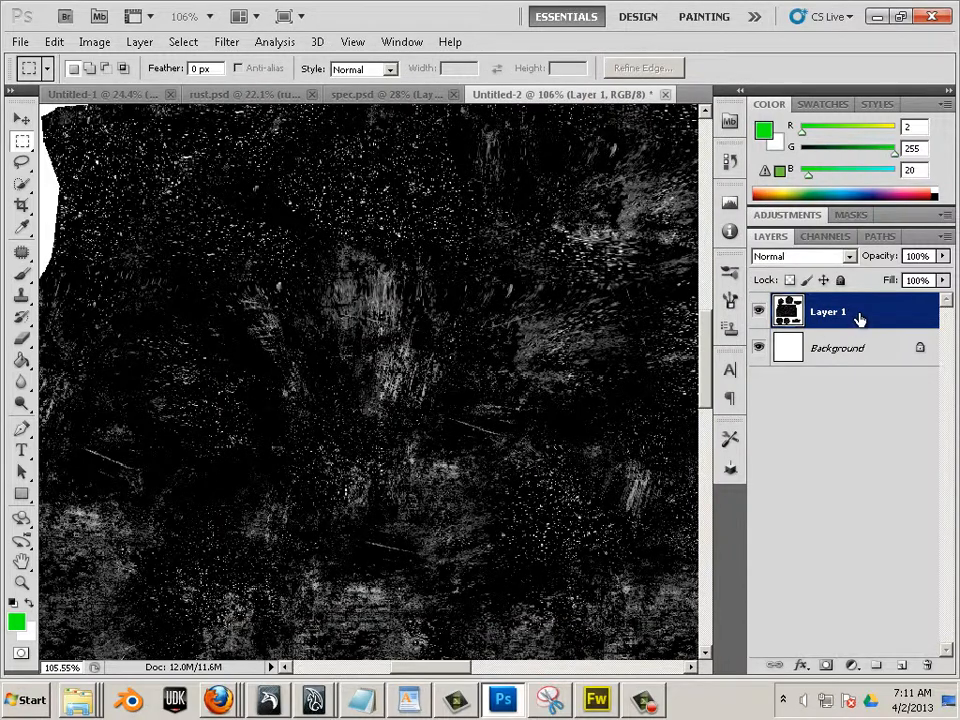
Merge the texture layer down into the background and convert the result to a regular layer named Layer 1
{"action": "key", "text": "ctrl+e"}
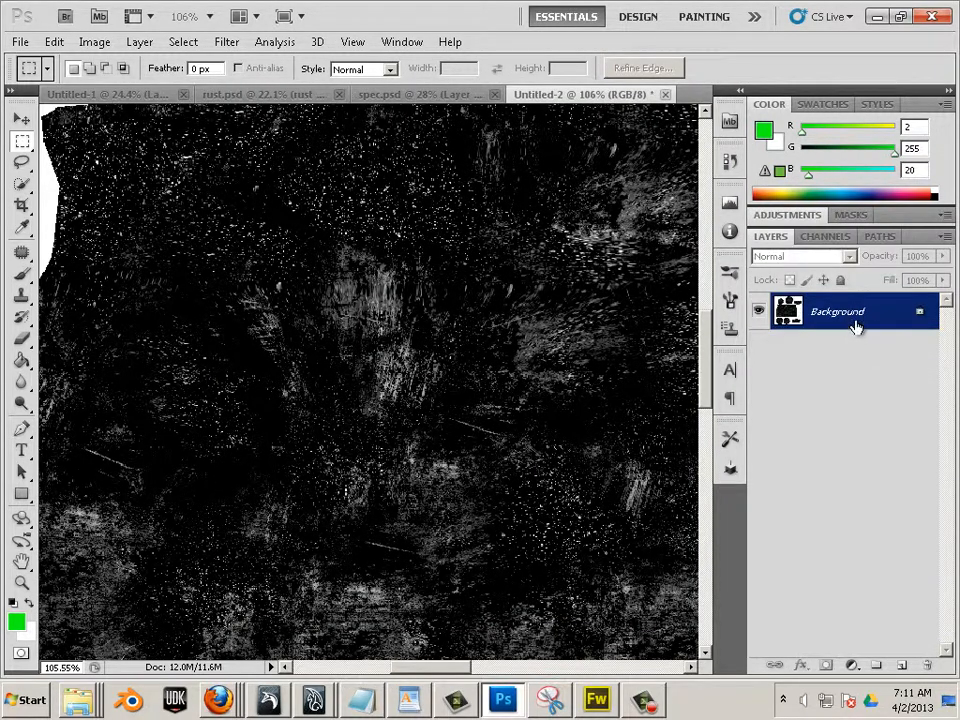
{"action": "double_click", "coordinate": [857, 325]}
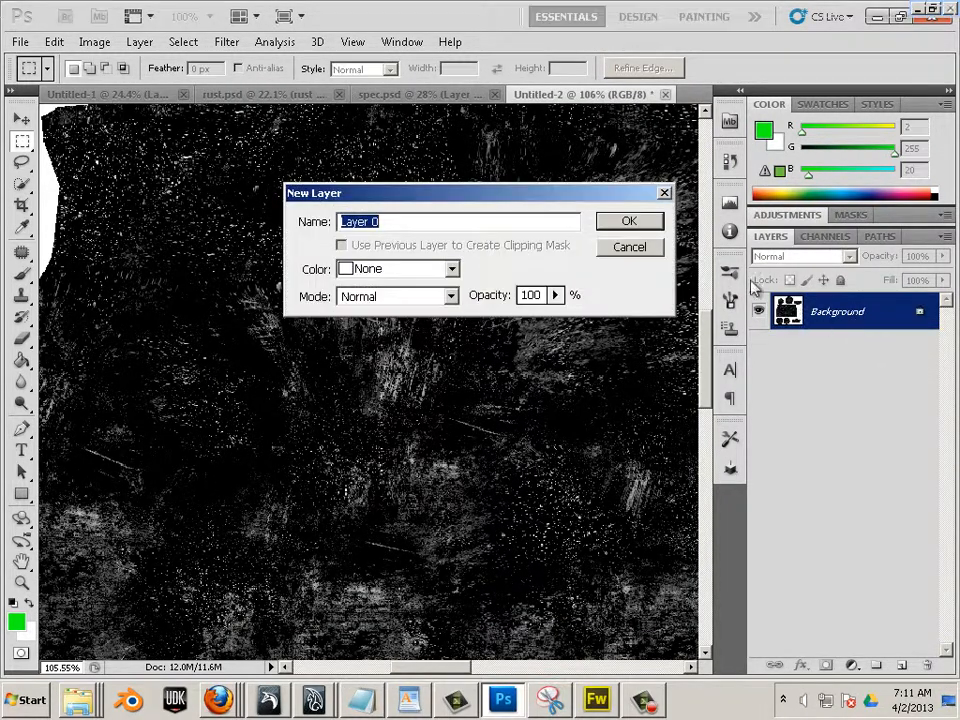
{"action": "left_click", "coordinate": [504, 222]}
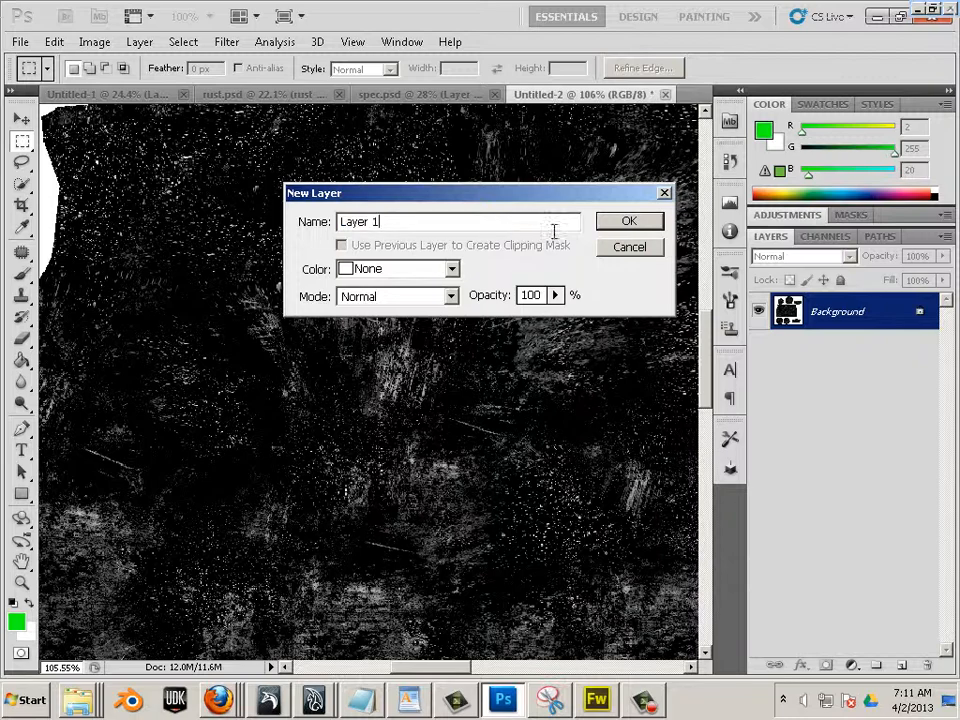
{"action": "left_click", "coordinate": [638, 222]}
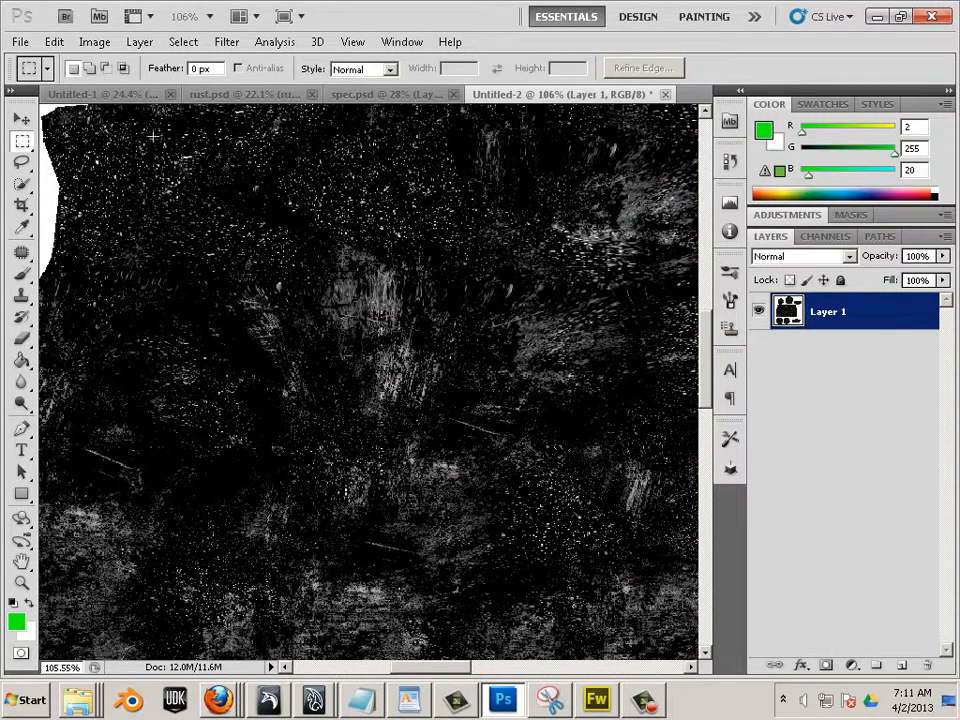
Try to save a copy without layers to the Desktop in Photoshop format as spec, replacing the existing file
{"action": "left_click", "coordinate": [20, 41]}
{"action": "left_click", "coordinate": [164, 303]}
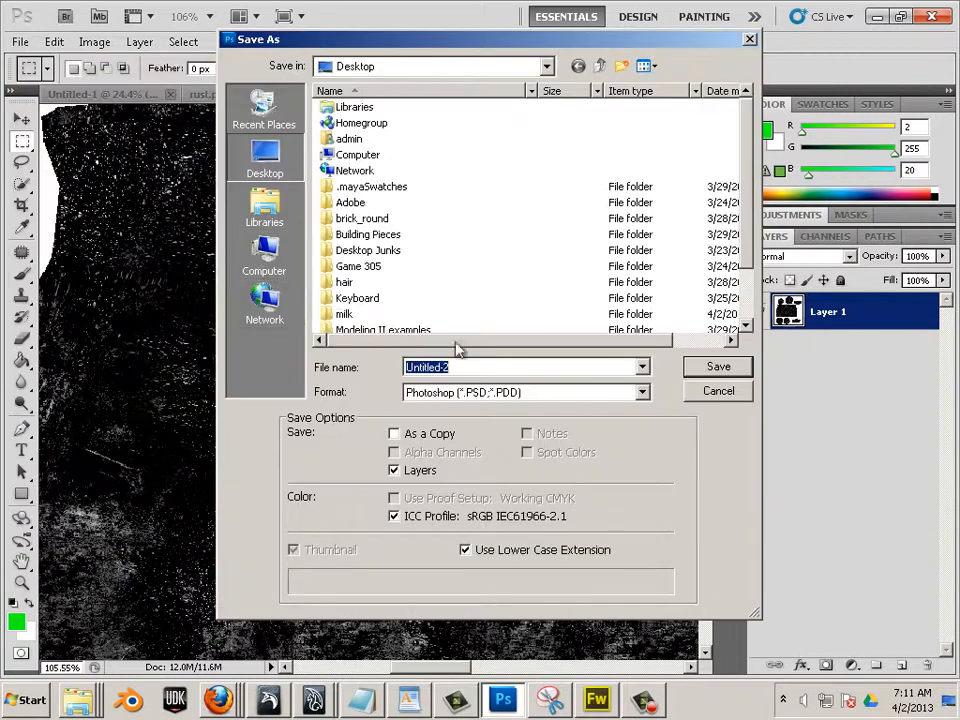
{"action": "type", "text": "spec"}
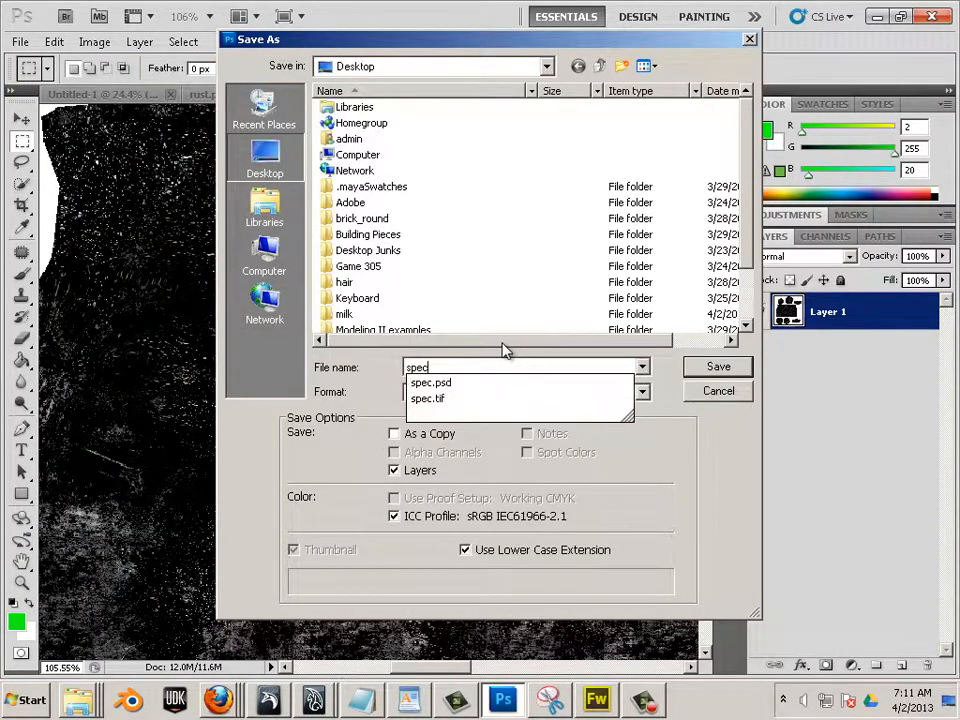
{"action": "left_click", "coordinate": [728, 465]}
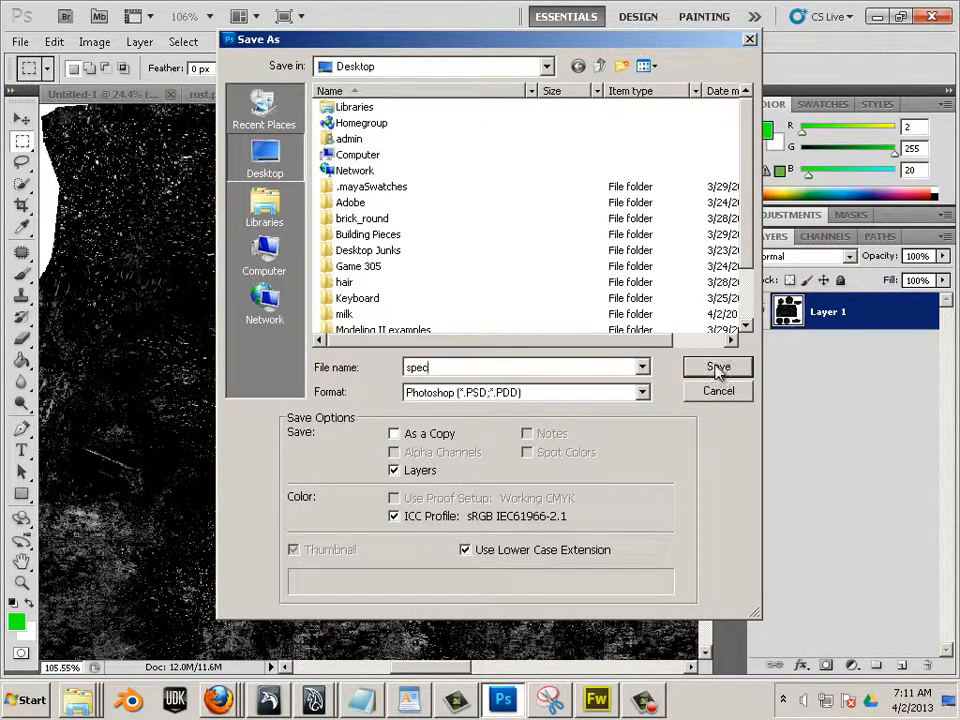
{"action": "left_click", "coordinate": [394, 470]}
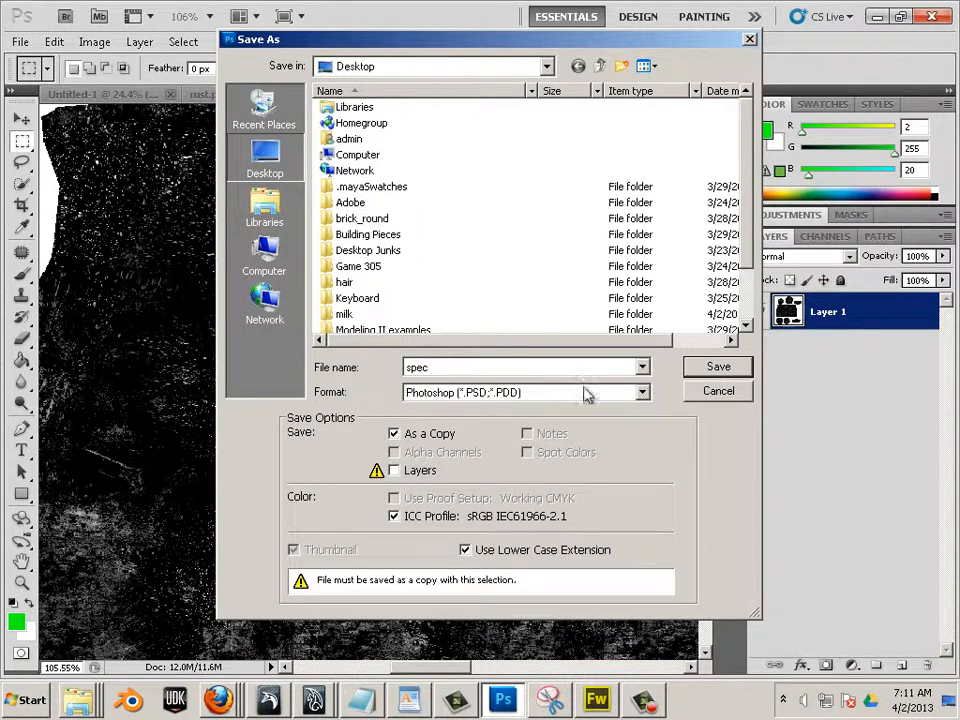
{"action": "left_click", "coordinate": [719, 367]}
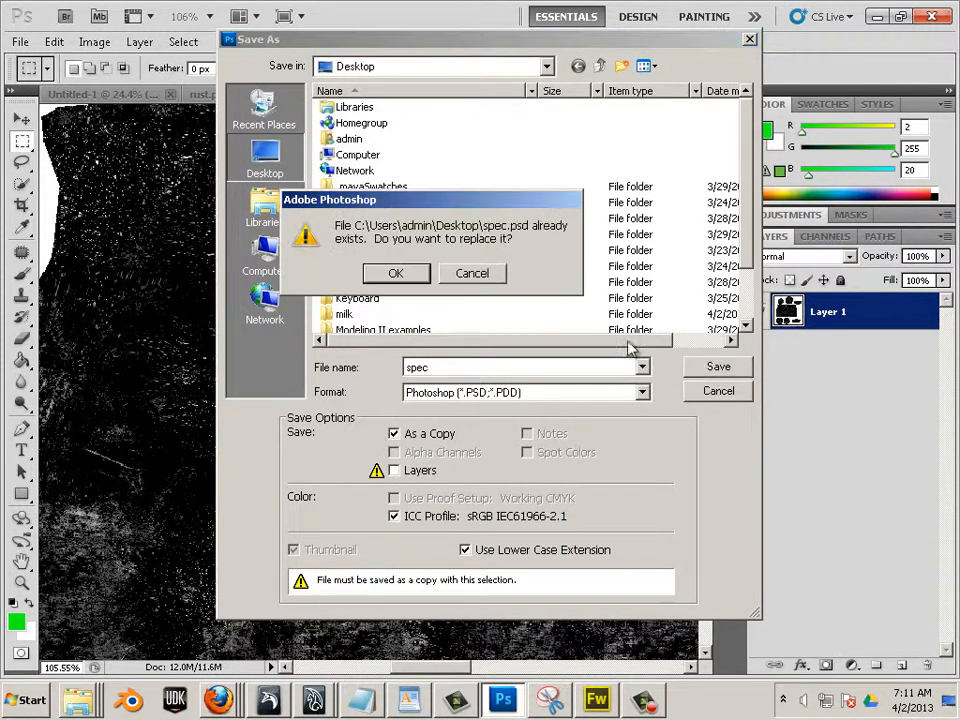
{"action": "left_click", "coordinate": [396, 274]}
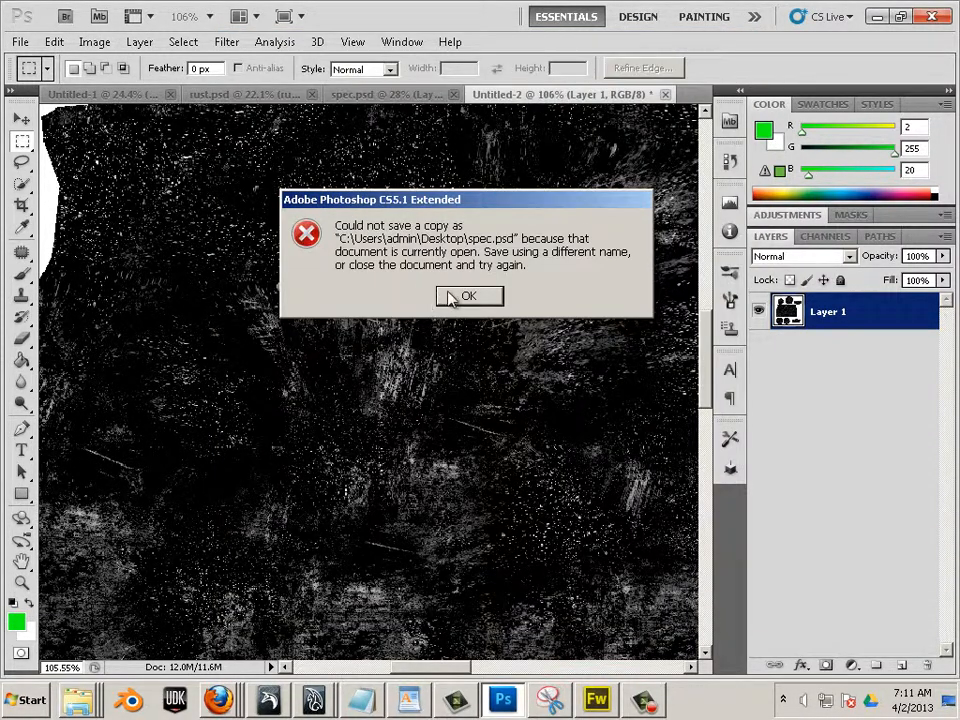
{"action": "left_click", "coordinate": [462, 297]}
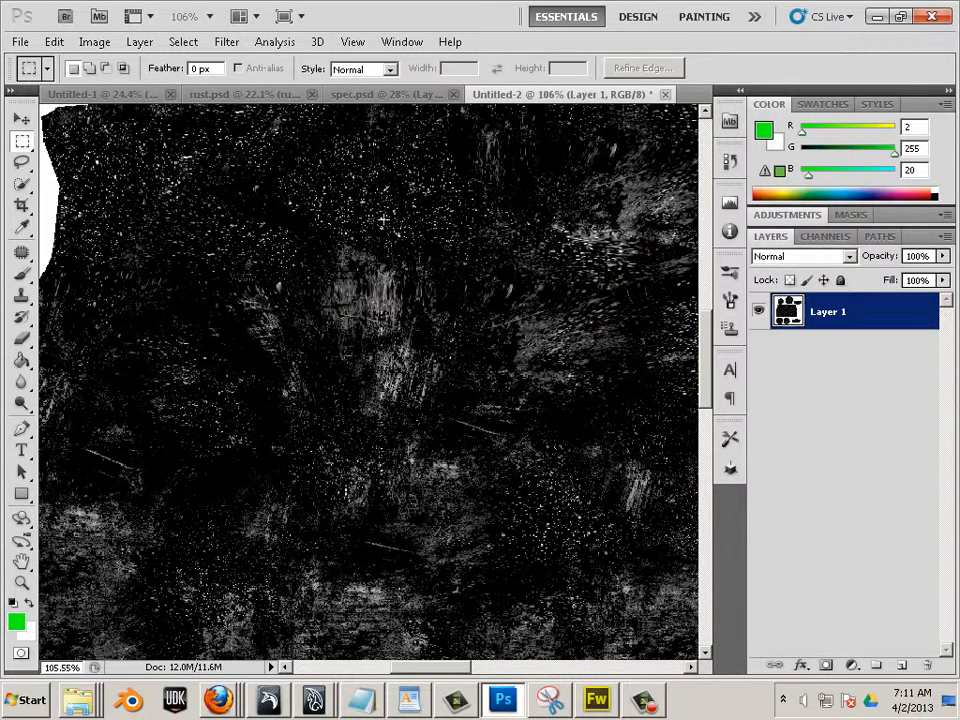
Save the document to the Desktop in Photoshop format as specl1, with layers kept and not as a copy
{"action": "left_click", "coordinate": [19, 42]}
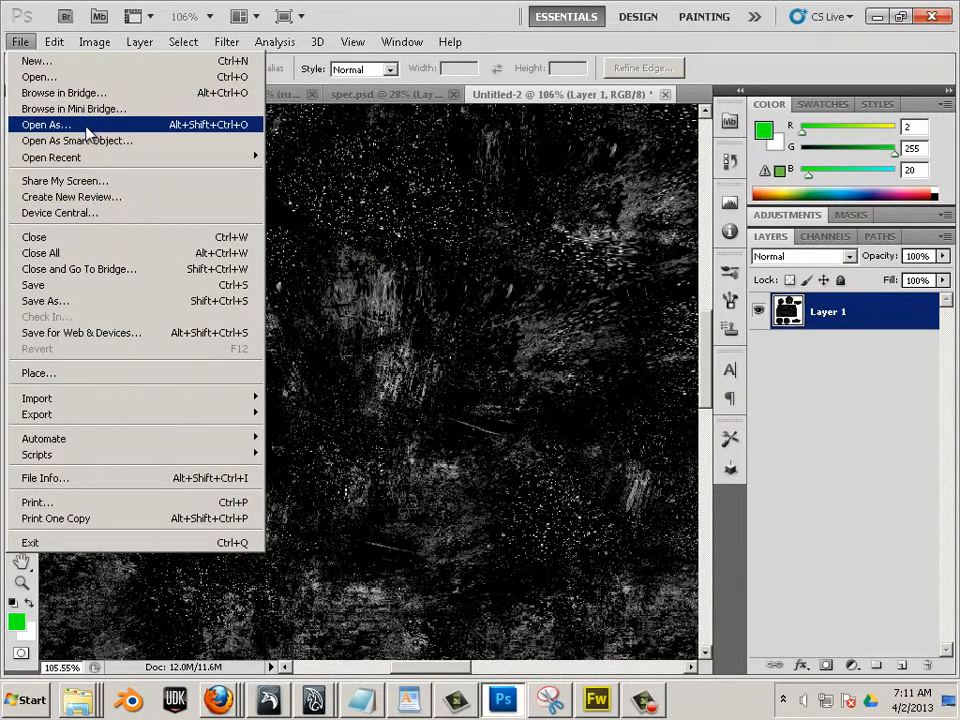
{"action": "left_click", "coordinate": [75, 302]}
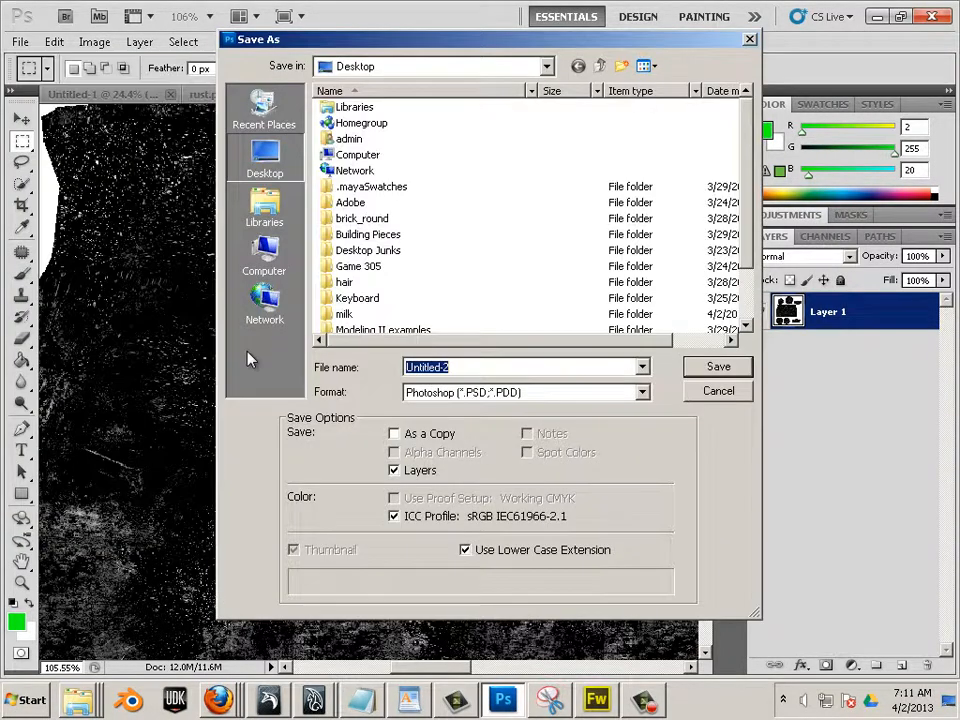
{"action": "left_click", "coordinate": [393, 469]}
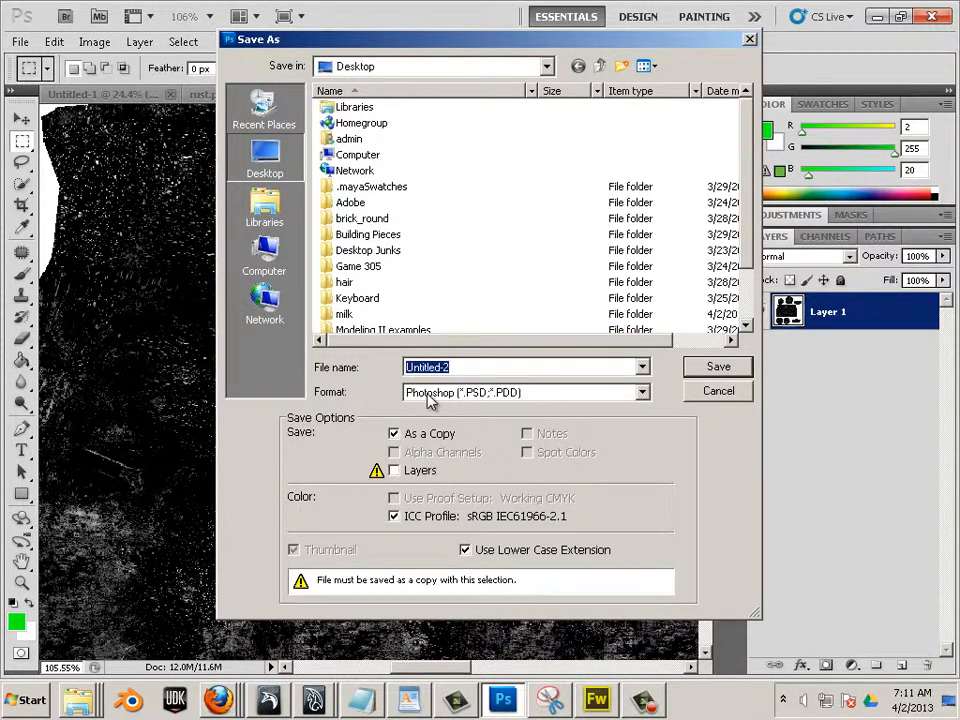
{"action": "type", "text": "specl1"}
{"action": "left_click", "coordinate": [396, 470]}
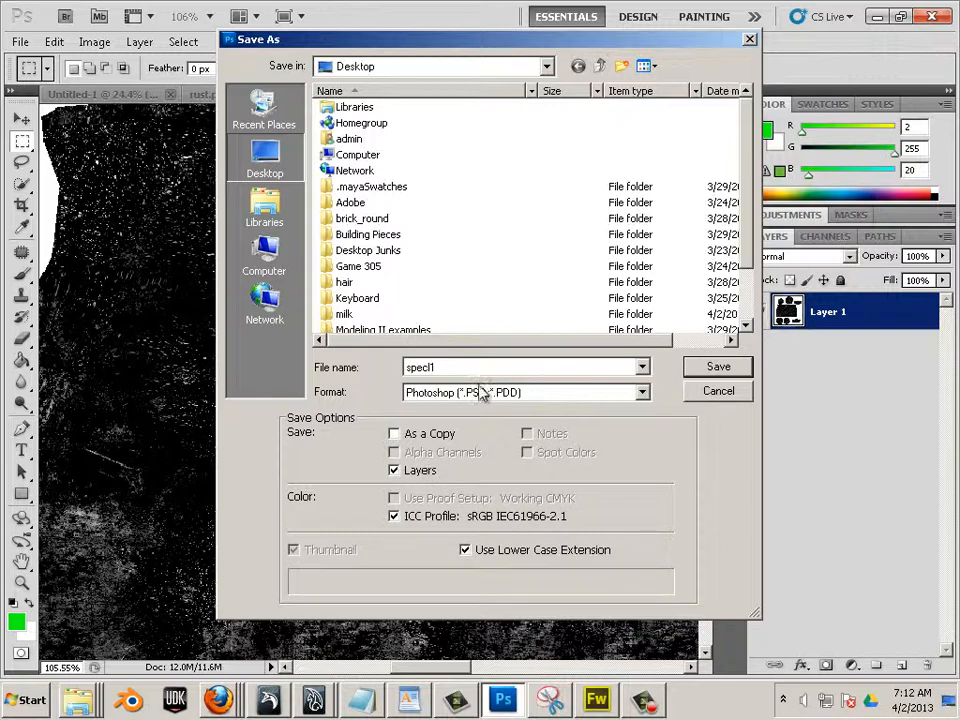
{"action": "left_click", "coordinate": [690, 368]}
{"action": "left_click", "coordinate": [690, 220]}
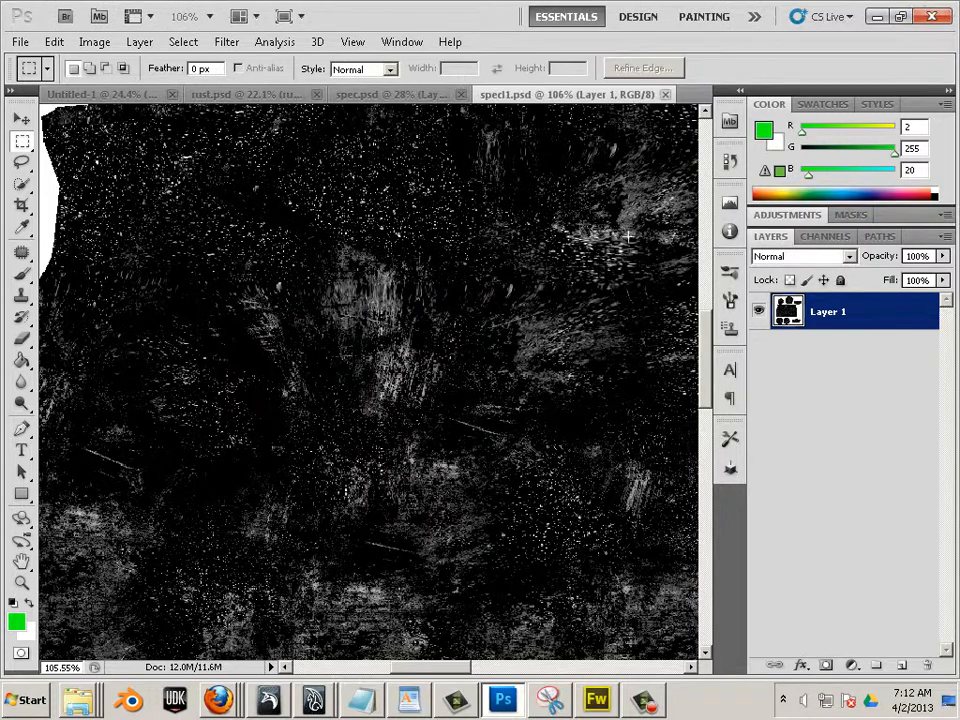
Switch to Mudbox and dismiss the file-watching dialog for rust.psd
{"action": "key", "text": "alt+Tab"}
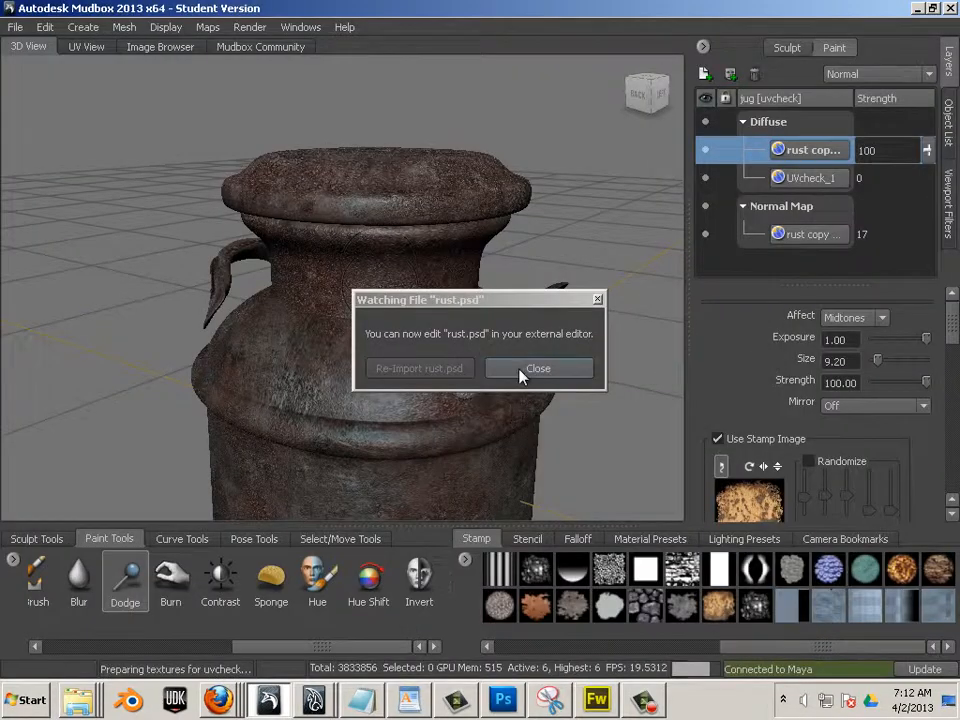
{"action": "left_click", "coordinate": [530, 370]}
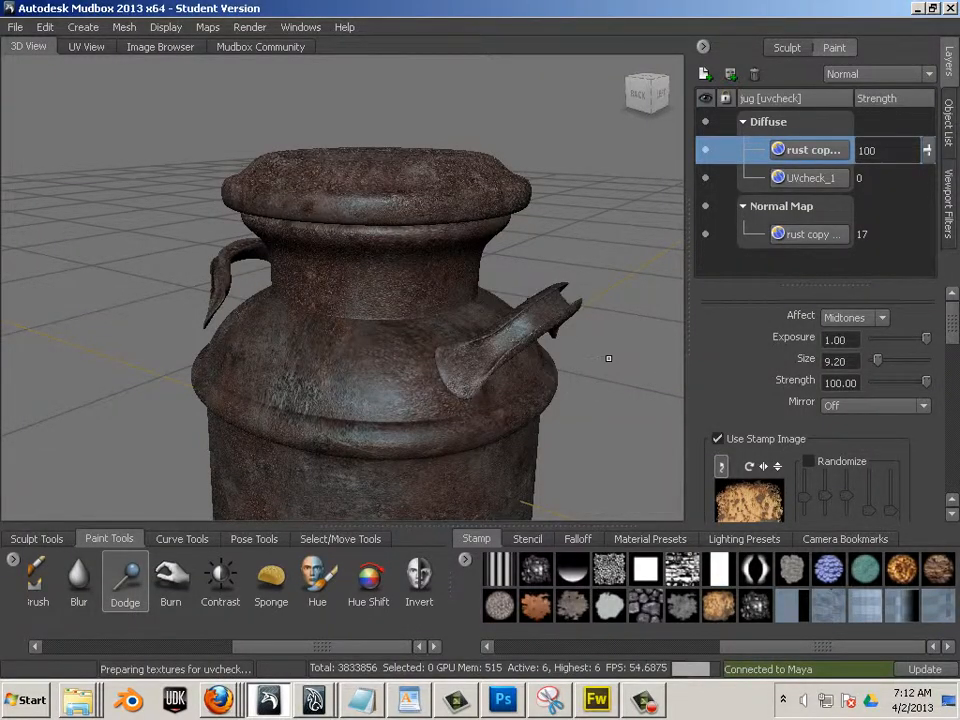
{"action": "left_click_drag", "start_coordinate": [608, 358], "coordinate": [510, 375], "text": "alt"}
Create a new paint layer named spec in the Specular channel, at size 2048 and as 8-bit RGBA TIFF
{"action": "left_click", "coordinate": [709, 75]}
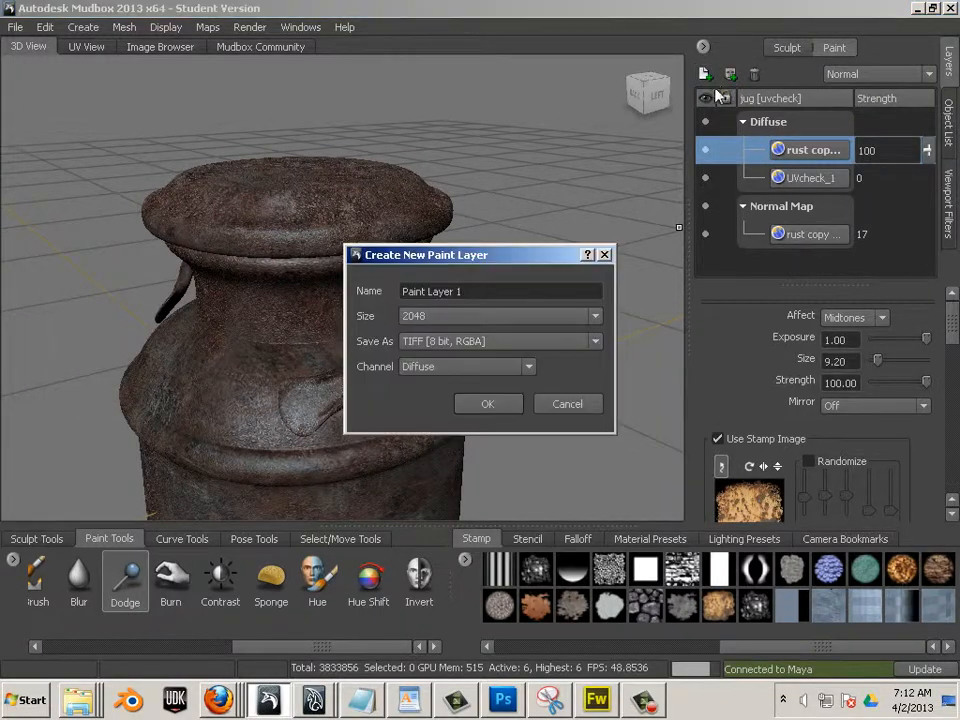
{"action": "left_click", "coordinate": [527, 366]}
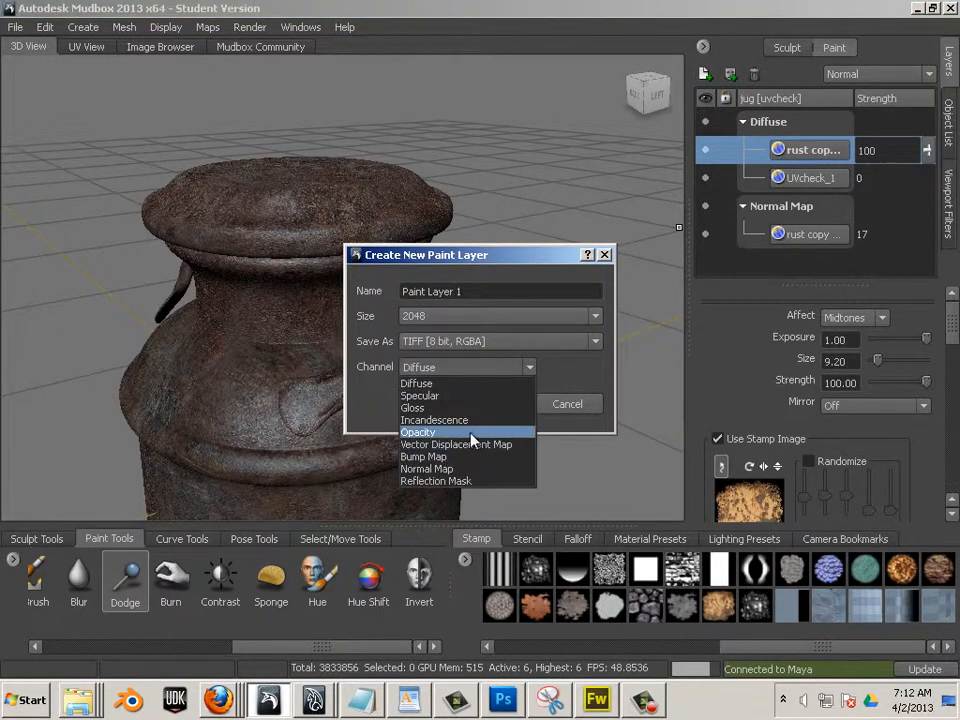
{"action": "left_click", "coordinate": [469, 396]}
{"action": "left_click", "coordinate": [489, 291]}
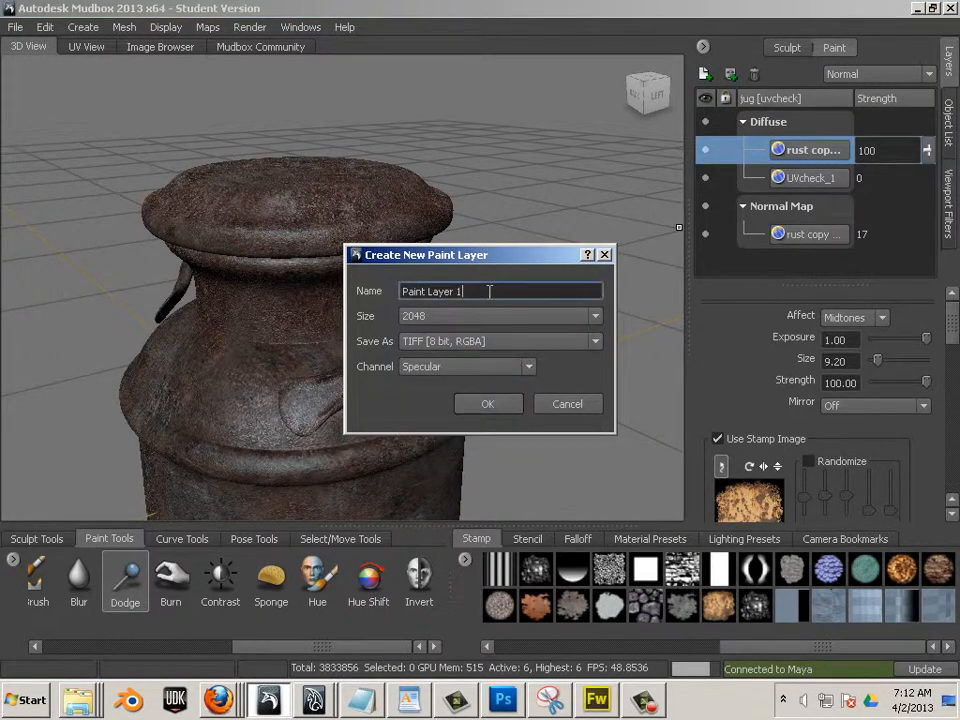
{"action": "left_click_drag", "start_coordinate": [489, 291], "coordinate": [394, 291]}
{"action": "type", "text": "spec"}
{"action": "key", "text": "Return"}
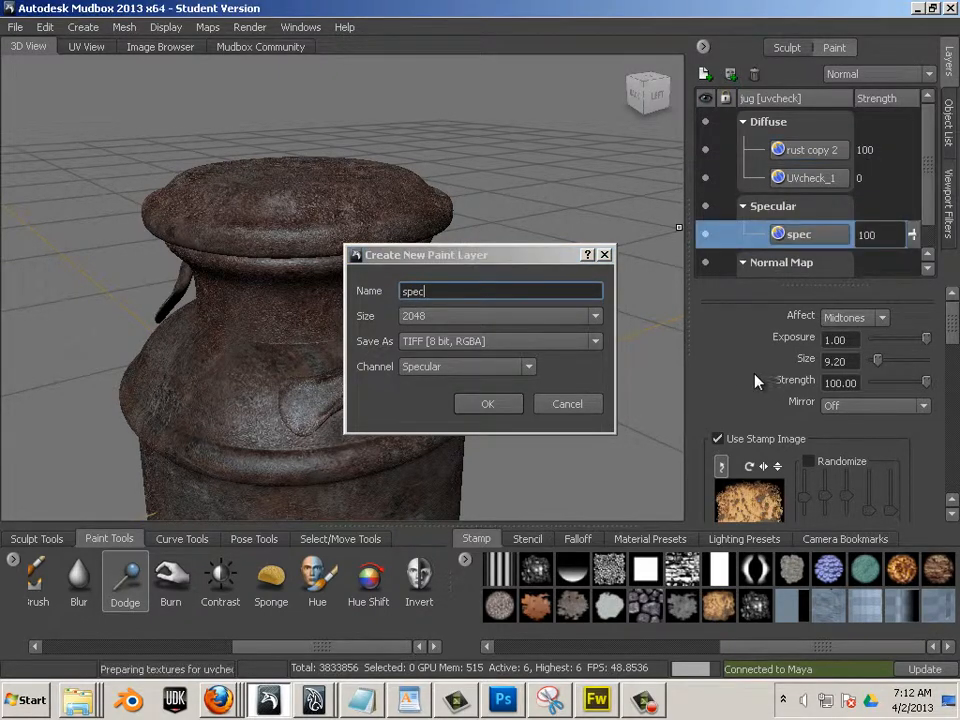
Import the specl1 PSD file from the Desktop into the Specular channel
{"action": "right_click", "coordinate": [767, 243]}
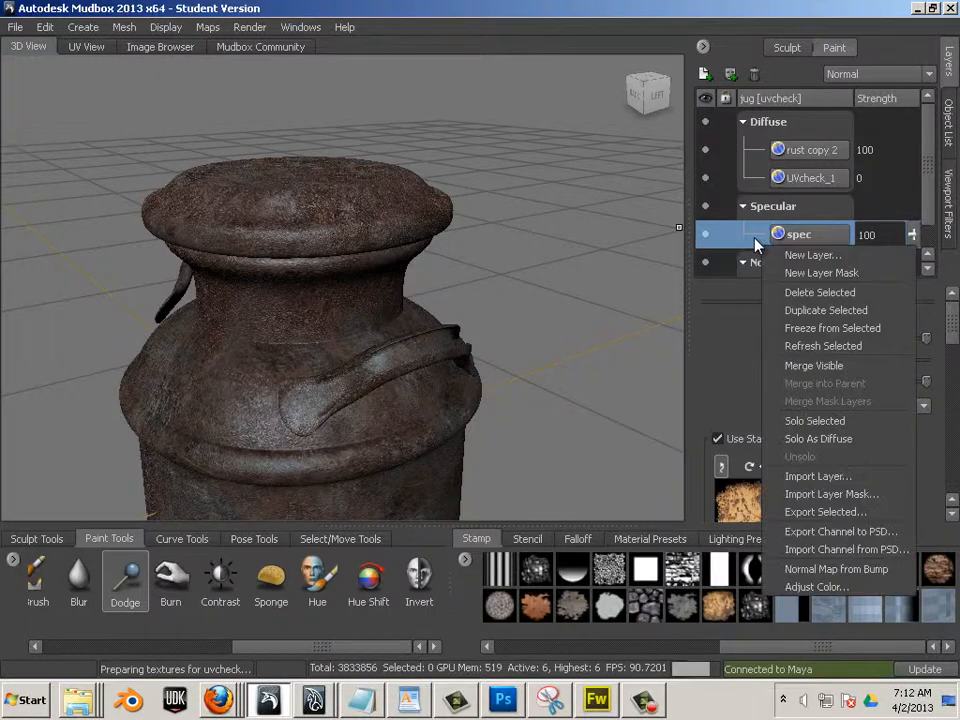
{"action": "left_click", "coordinate": [838, 553]}
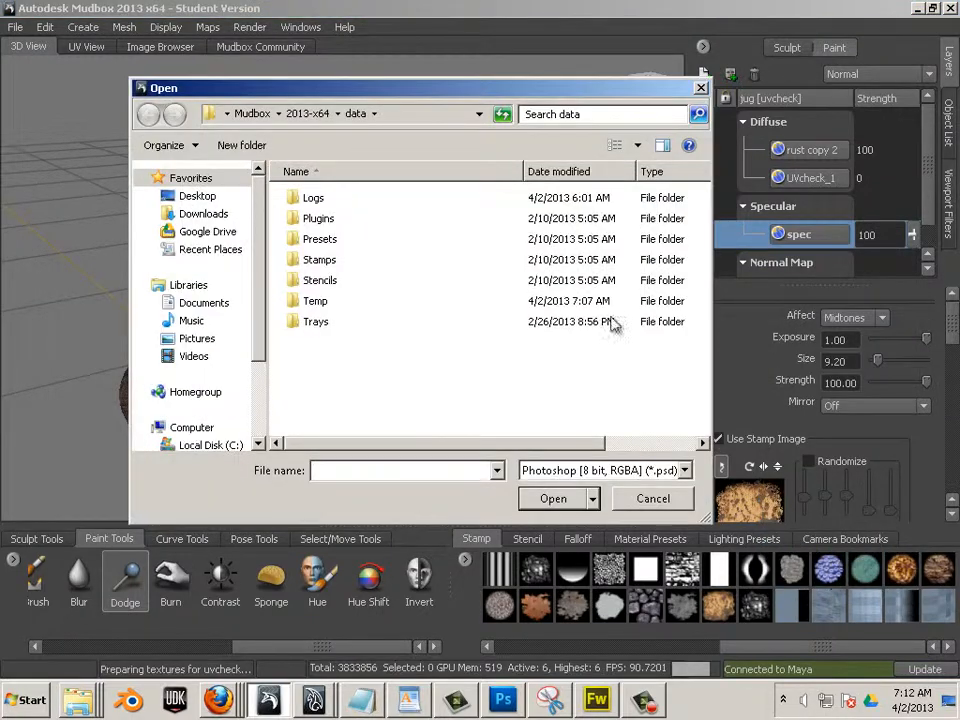
{"action": "left_click", "coordinate": [200, 197]}
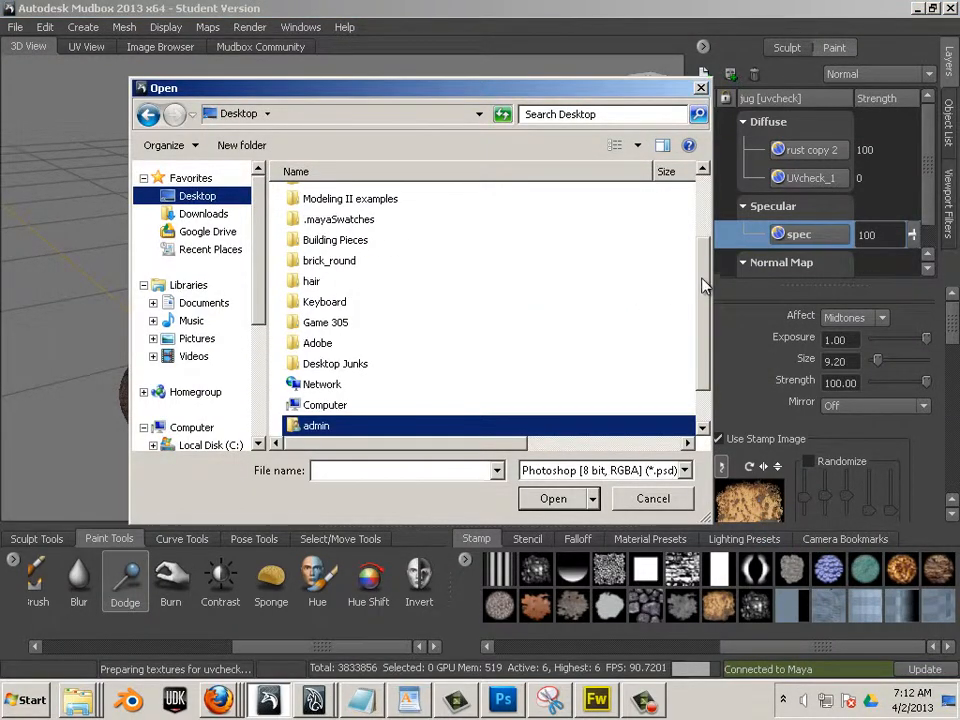
{"action": "scroll", "coordinate": [703, 279], "scroll_direction": "up", "scroll_amount": 5}
{"action": "left_click", "coordinate": [332, 197]}
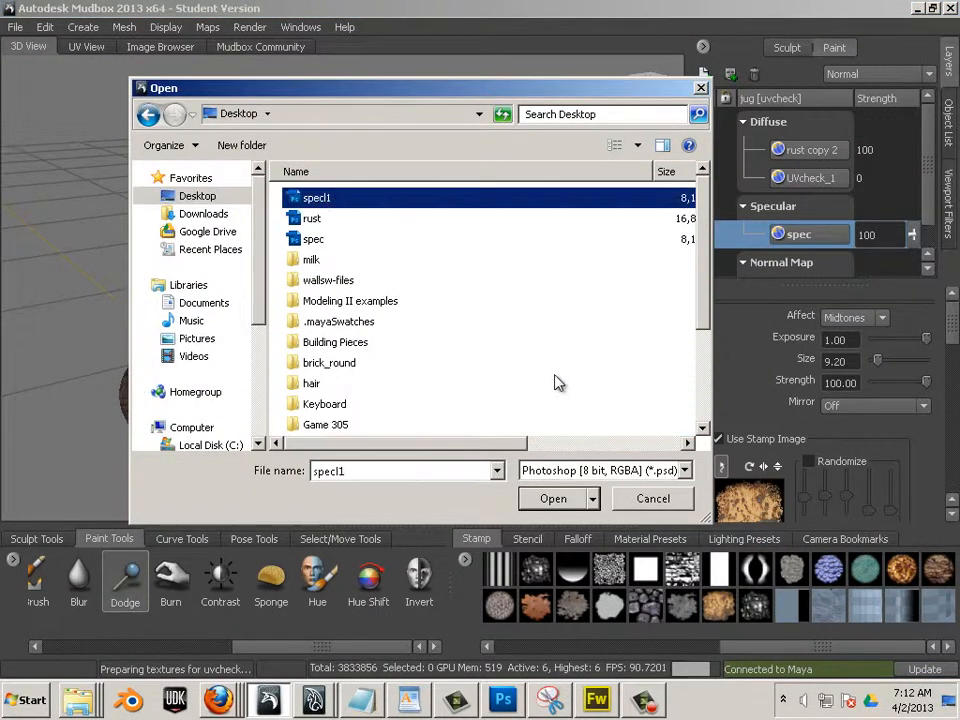
{"action": "left_click", "coordinate": [556, 498]}
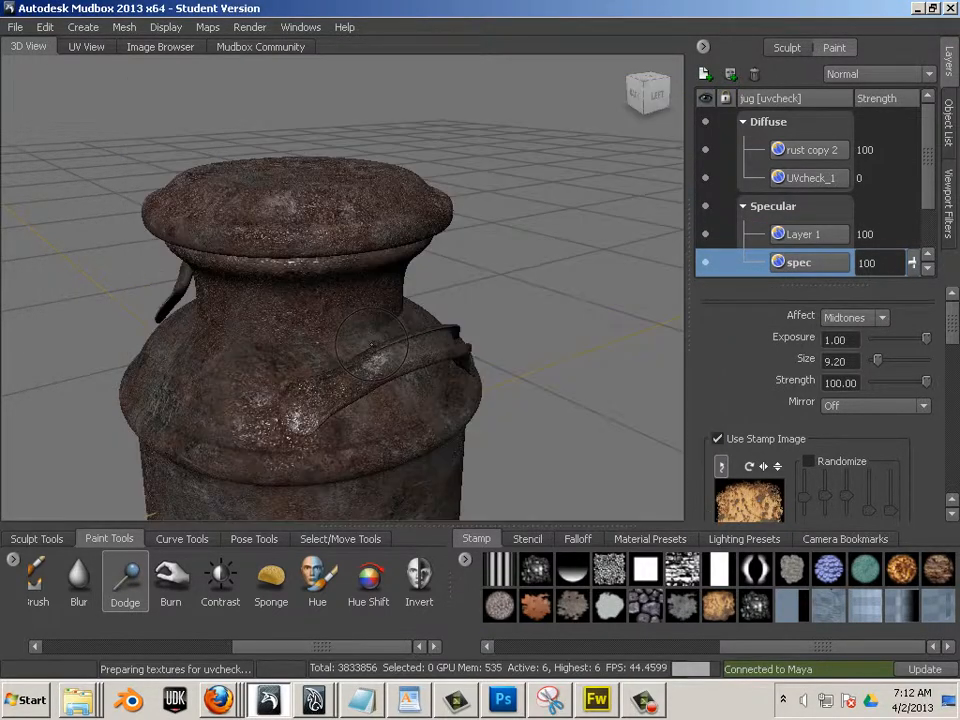
Examine the imported specular highlights on the jug's body, shoulder, lid and handles from several angles and distances
{"action": "left_click_drag", "start_coordinate": [300, 390], "coordinate": [400, 350], "text": "alt"}
{"action": "middle_click_drag", "start_coordinate": [386, 375], "coordinate": [366, 175], "text": "alt"}
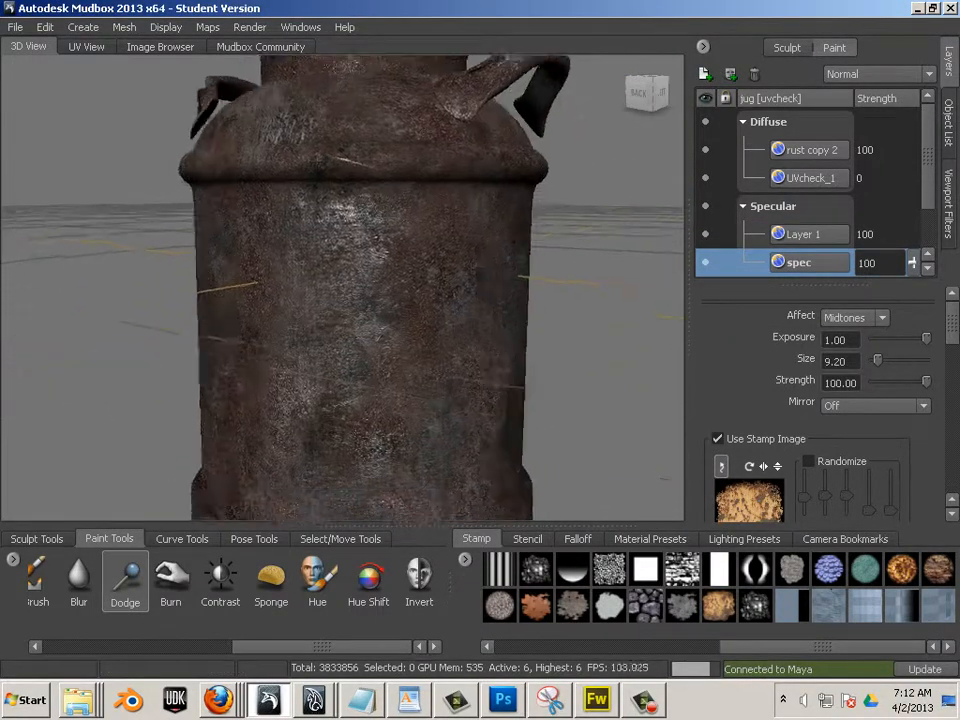
{"action": "left_click_drag", "start_coordinate": [366, 260], "coordinate": [368, 235], "text": "alt"}
{"action": "right_click_drag", "start_coordinate": [368, 260], "coordinate": [435, 264], "text": "alt"}
{"action": "middle_click_drag", "start_coordinate": [400, 262], "coordinate": [400, 288], "text": "alt"}
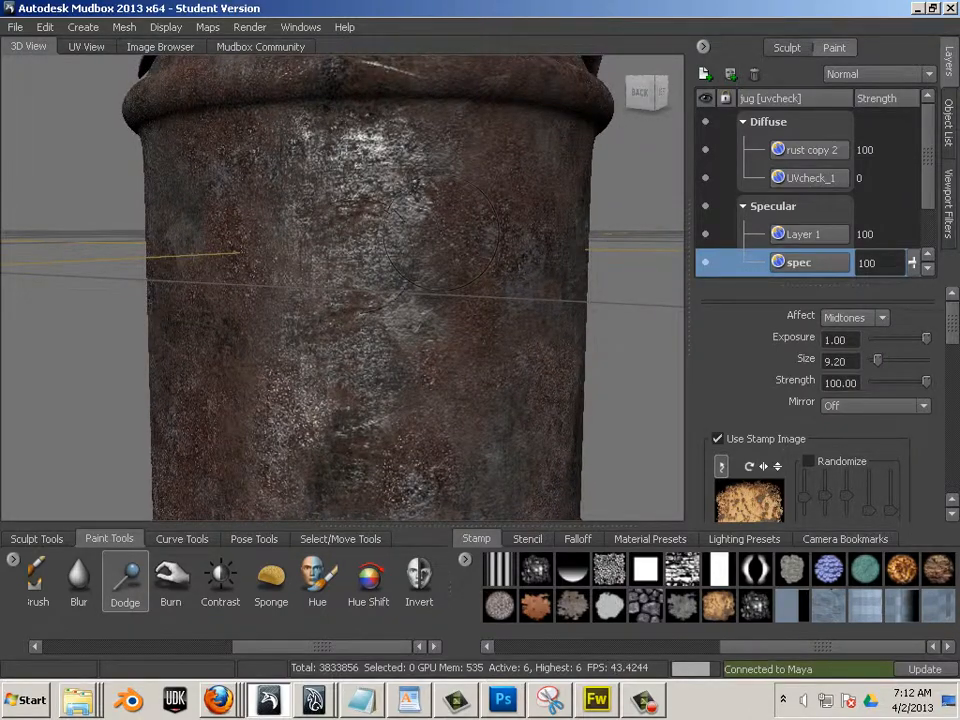
{"action": "left_click_drag", "start_coordinate": [358, 283], "coordinate": [285, 395], "text": "alt"}
{"action": "right_click_drag", "start_coordinate": [285, 350], "coordinate": [345, 355], "text": "alt"}
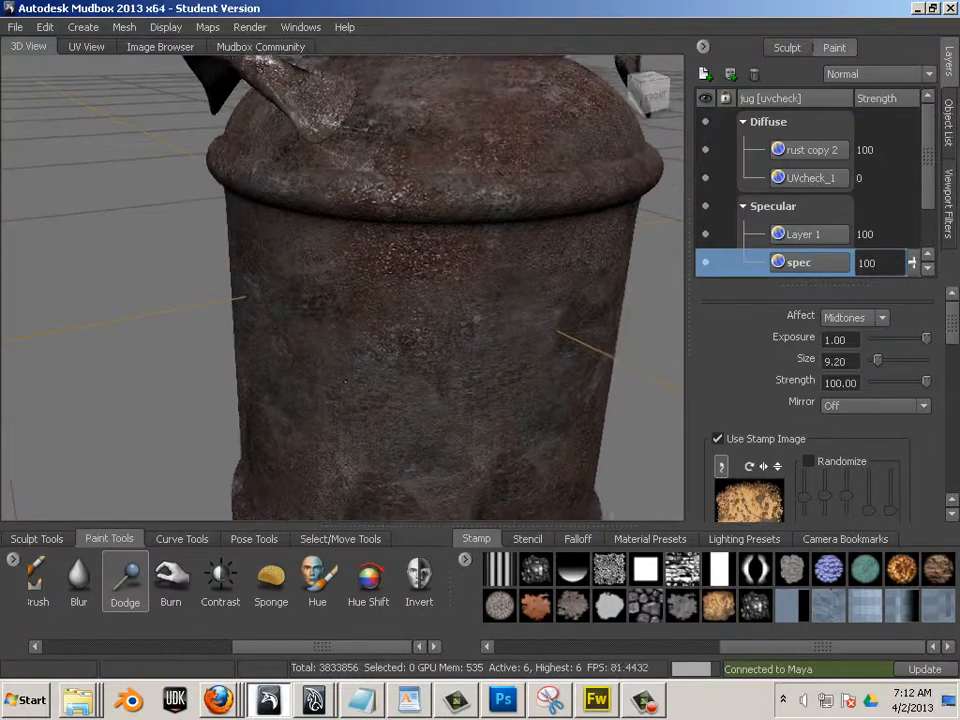
{"action": "left_click_drag", "start_coordinate": [345, 300], "coordinate": [300, 360], "text": "alt"}
{"action": "right_click_drag", "start_coordinate": [300, 360], "coordinate": [370, 368], "text": "alt"}
{"action": "left_click_drag", "start_coordinate": [370, 368], "coordinate": [375, 350], "text": "alt"}
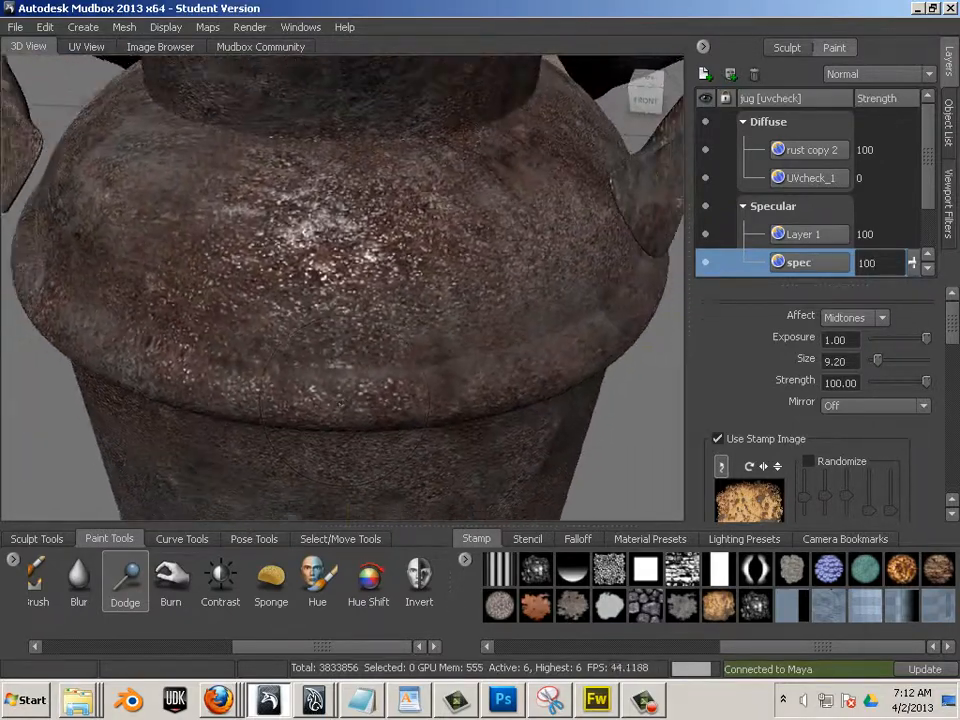
{"action": "right_click_drag", "start_coordinate": [375, 375], "coordinate": [306, 387], "text": "alt"}
{"action": "left_click_drag", "start_coordinate": [306, 387], "coordinate": [345, 280], "text": "alt"}
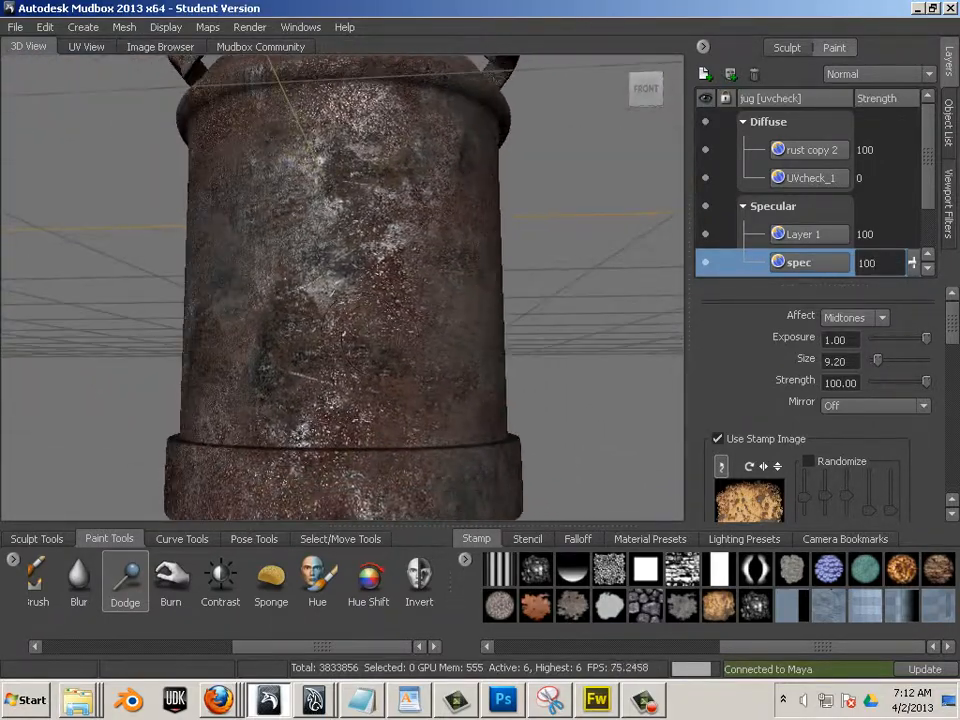
{"action": "right_click_drag", "start_coordinate": [400, 335], "coordinate": [335, 340], "text": "alt"}
{"action": "left_click_drag", "start_coordinate": [335, 340], "coordinate": [338, 378], "text": "alt"}
{"action": "right_click_drag", "start_coordinate": [338, 378], "coordinate": [295, 376], "text": "alt"}
{"action": "left_click_drag", "start_coordinate": [295, 360], "coordinate": [430, 362], "text": "alt"}
{"action": "right_click_drag", "start_coordinate": [430, 362], "coordinate": [475, 362], "text": "alt"}
{"action": "middle_click_drag", "start_coordinate": [475, 362], "coordinate": [422, 440], "text": "alt"}
{"action": "left_click_drag", "start_coordinate": [422, 440], "coordinate": [456, 386], "text": "alt"}
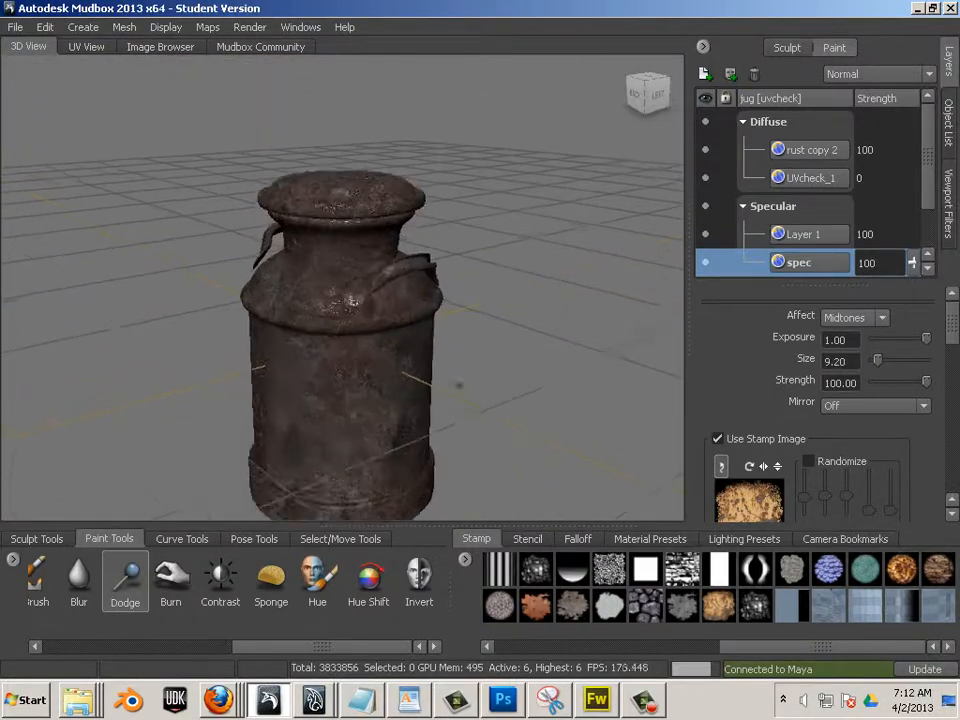
{"action": "right_click_drag", "start_coordinate": [456, 386], "coordinate": [580, 393], "text": "alt"}
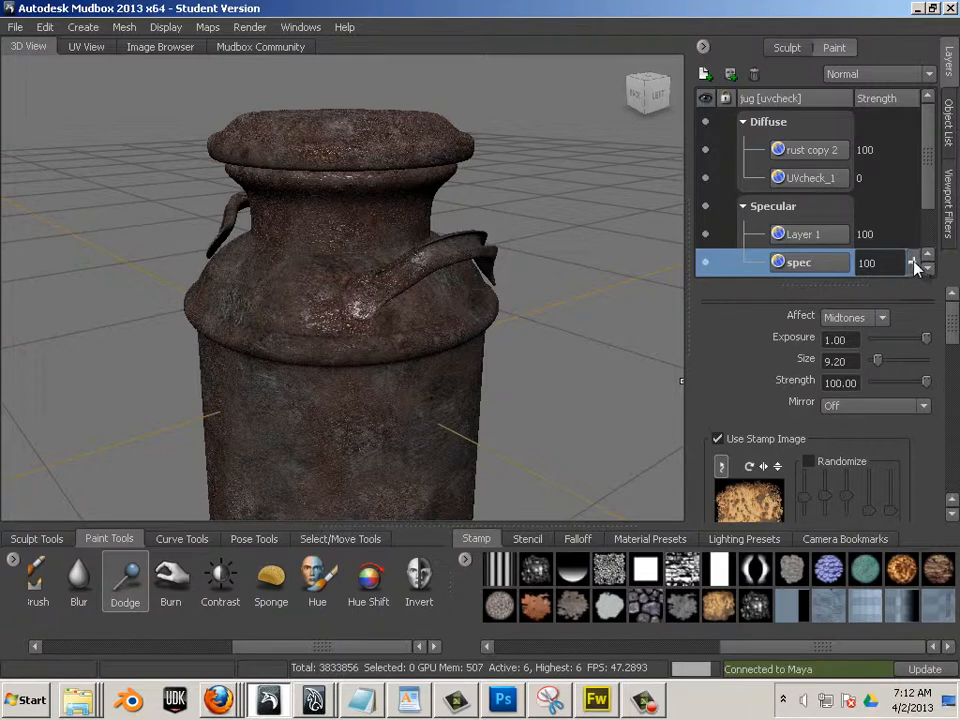
Lower the spec layer's strength to 47 and inspect the jug's shine from other angles
{"action": "left_click_drag", "start_coordinate": [911, 281], "coordinate": [910, 308]}
{"action": "mouse_move", "coordinate": [552, 312]}
{"action": "left_mouse_down", "text": "alt"}
{"action": "mouse_move", "coordinate": [462, 345]}
{"action": "mouse_move", "coordinate": [405, 328]}
{"action": "left_mouse_up", "text": "alt"}
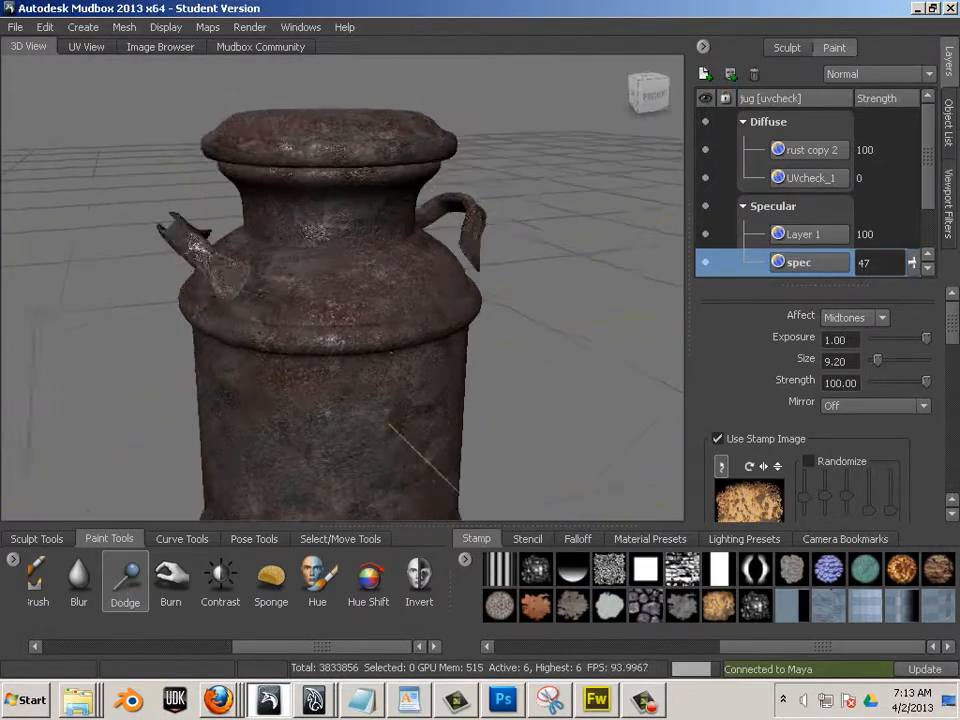
{"action": "right_click_drag", "start_coordinate": [405, 328], "coordinate": [465, 355], "text": "alt"}
{"action": "left_click_drag", "start_coordinate": [465, 355], "coordinate": [399, 365], "text": "alt"}
{"action": "right_click_drag", "start_coordinate": [399, 365], "coordinate": [435, 372], "text": "alt"}
{"action": "left_click_drag", "start_coordinate": [435, 372], "coordinate": [425, 430], "text": "alt"}
{"action": "right_click_drag", "start_coordinate": [425, 430], "coordinate": [375, 405], "text": "alt"}
{"action": "left_click_drag", "start_coordinate": [375, 405], "coordinate": [381, 356], "text": "alt"}
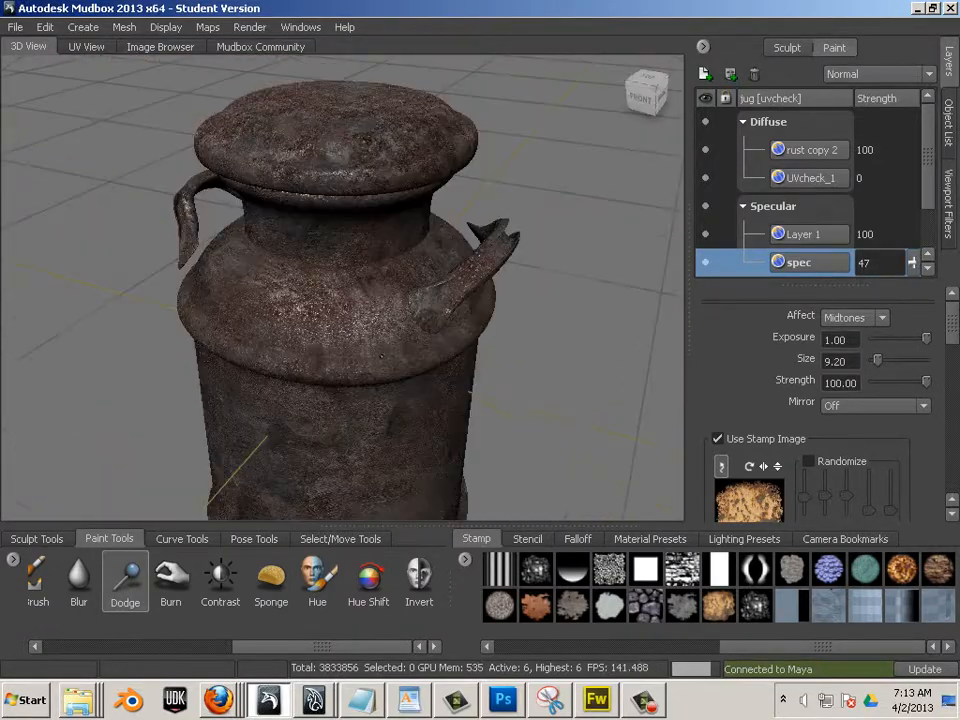
Delete Layer 1 from the Specular channel and set the spec layer's strength to 44
{"action": "left_click", "coordinate": [766, 236]}
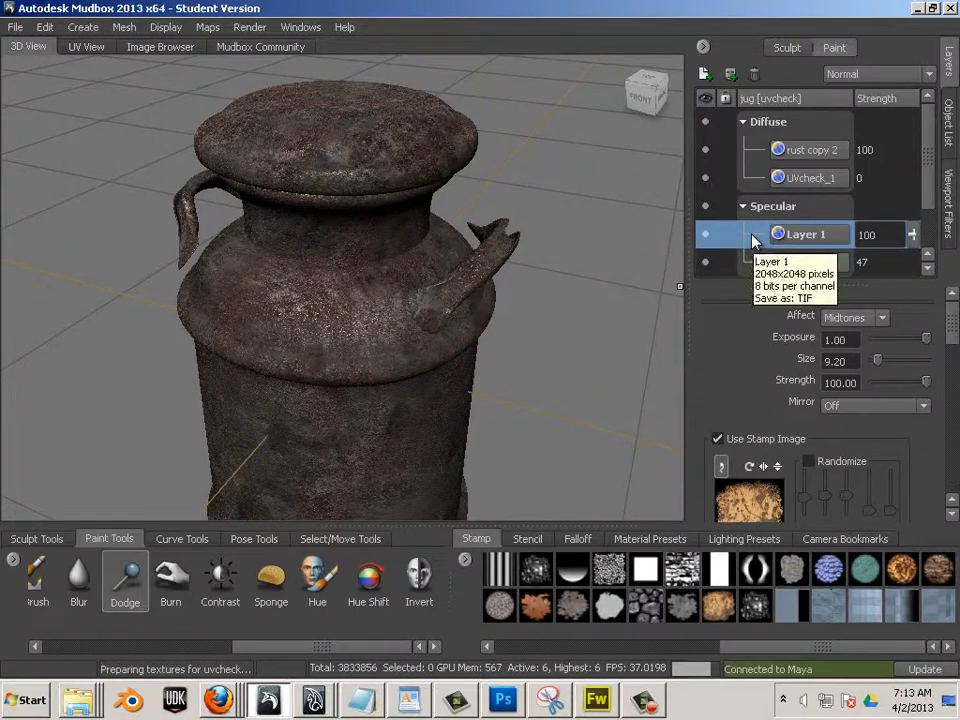
{"action": "right_click", "coordinate": [758, 239]}
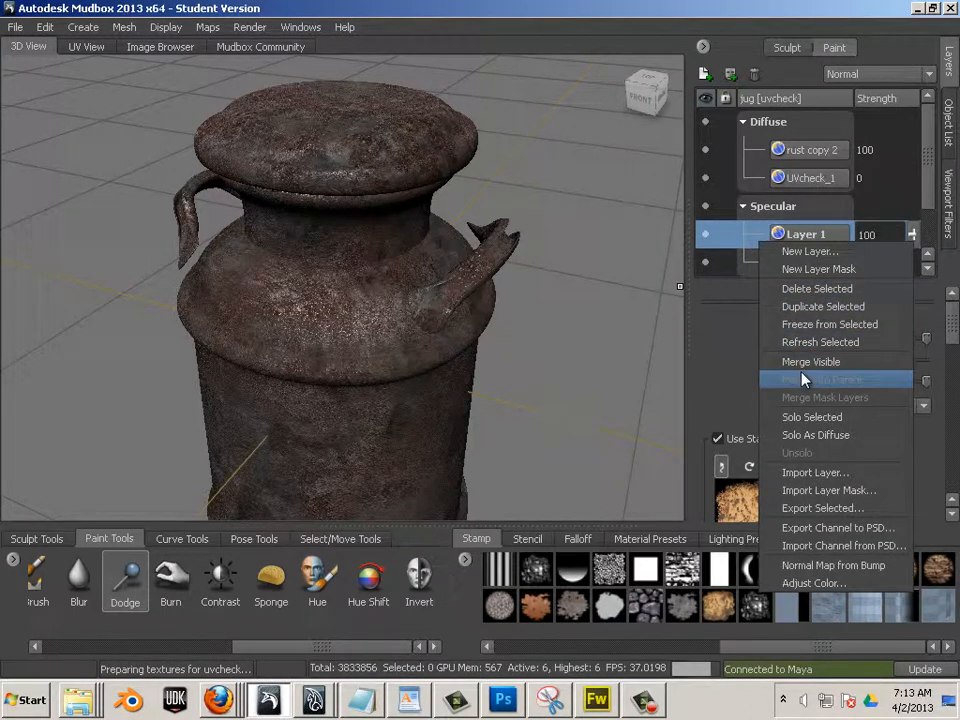
{"action": "left_click", "coordinate": [816, 288]}
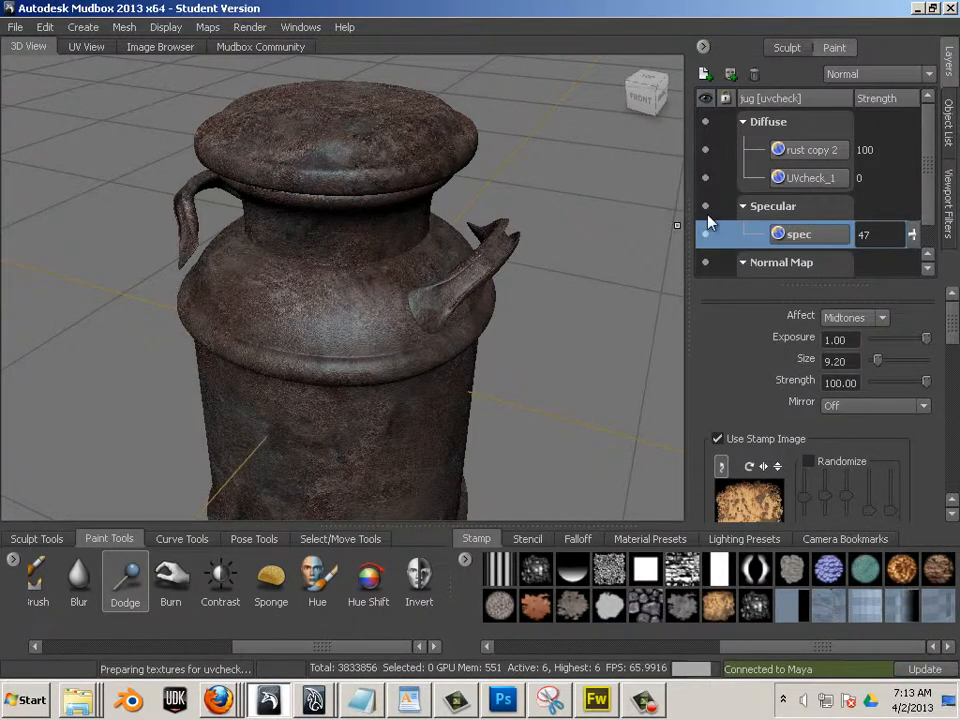
{"action": "mouse_move", "coordinate": [911, 235]}
{"action": "left_mouse_down"}
{"action": "mouse_move", "coordinate": [911, 249]}
{"action": "mouse_move", "coordinate": [913, 183]}
{"action": "mouse_move", "coordinate": [910, 252]}
{"action": "left_mouse_up"}
Import the Specular channel again from the specl1 PSD file on the Desktop
{"action": "right_click", "coordinate": [752, 240]}
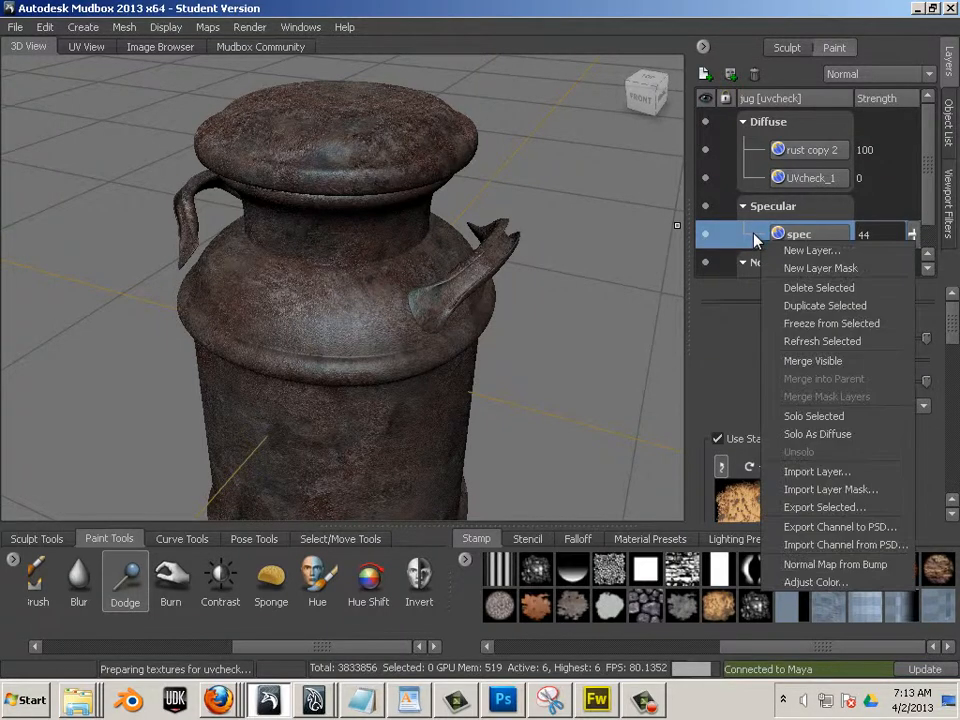
{"action": "left_click", "coordinate": [828, 548]}
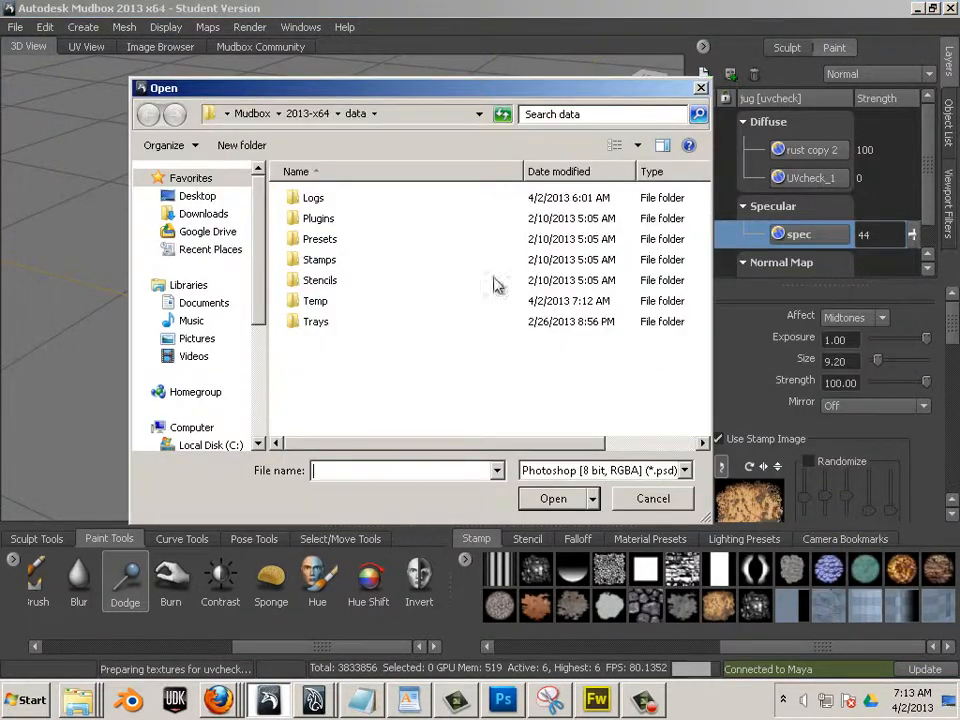
{"action": "left_click", "coordinate": [215, 196]}
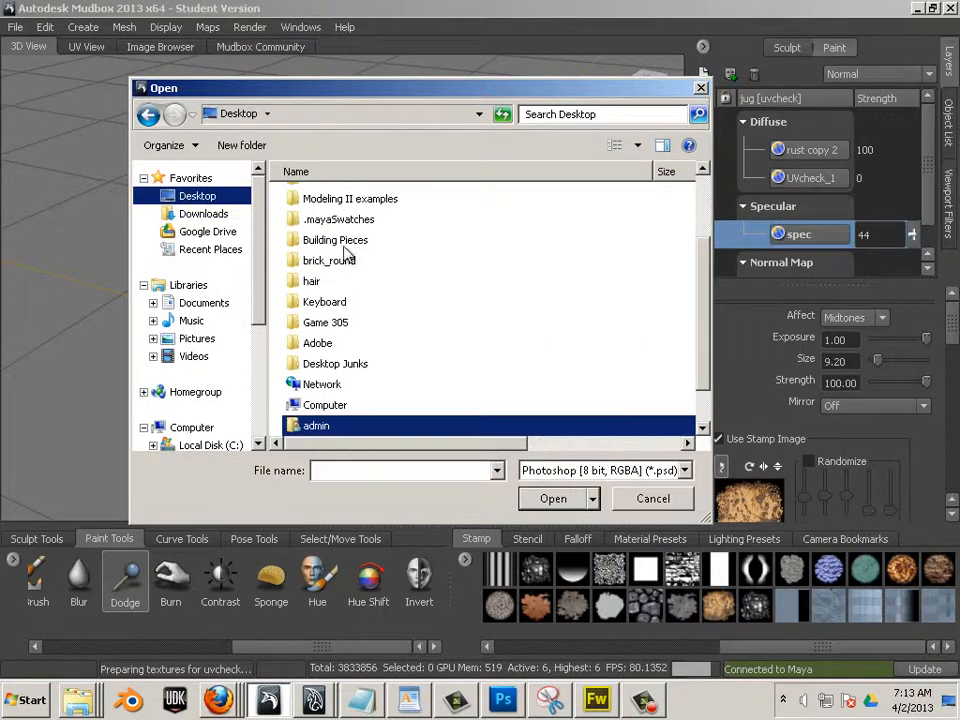
{"action": "scroll", "coordinate": [688, 265], "scroll_direction": "up", "scroll_amount": 2}
{"action": "left_click", "coordinate": [315, 198]}
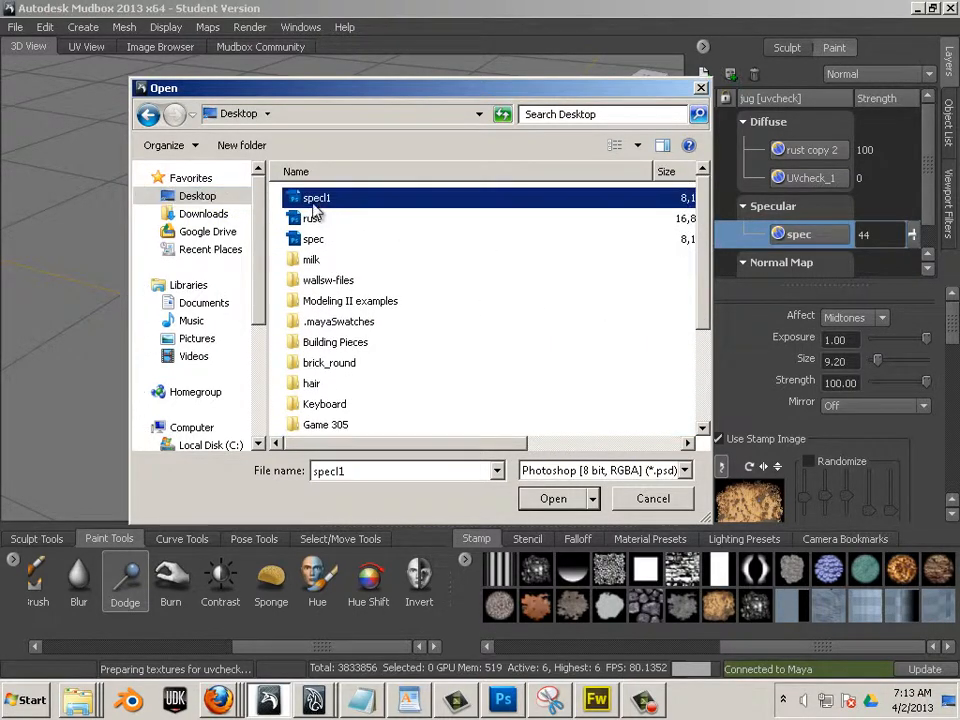
{"action": "left_click", "coordinate": [556, 499]}
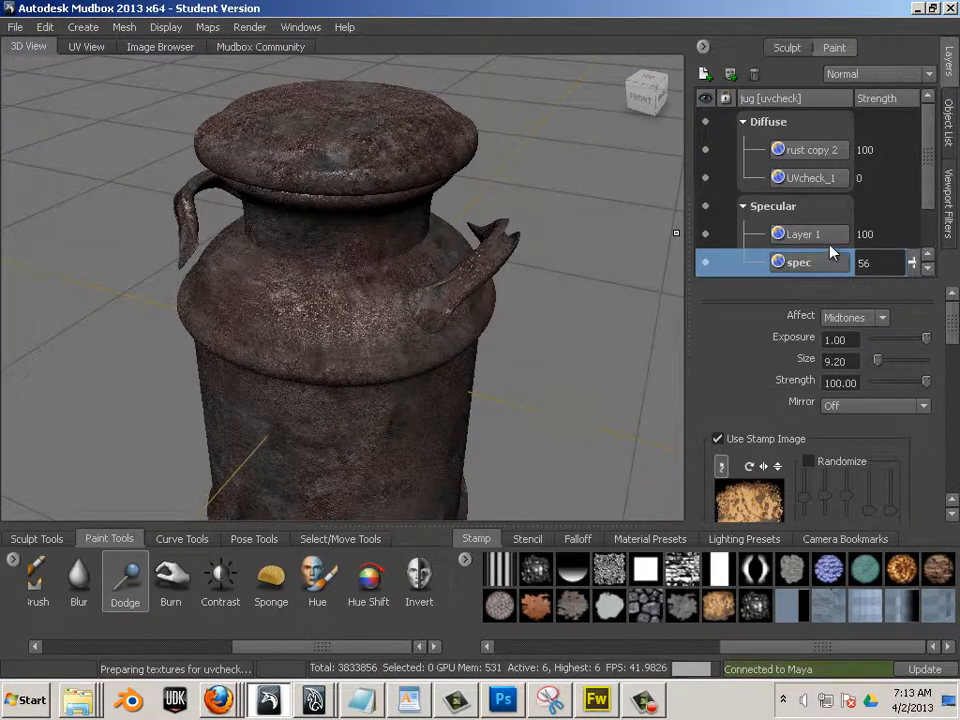
Delete the spec layer from the Specular channel and set the strength of Layer 1 to 64
{"action": "right_click", "coordinate": [759, 268]}
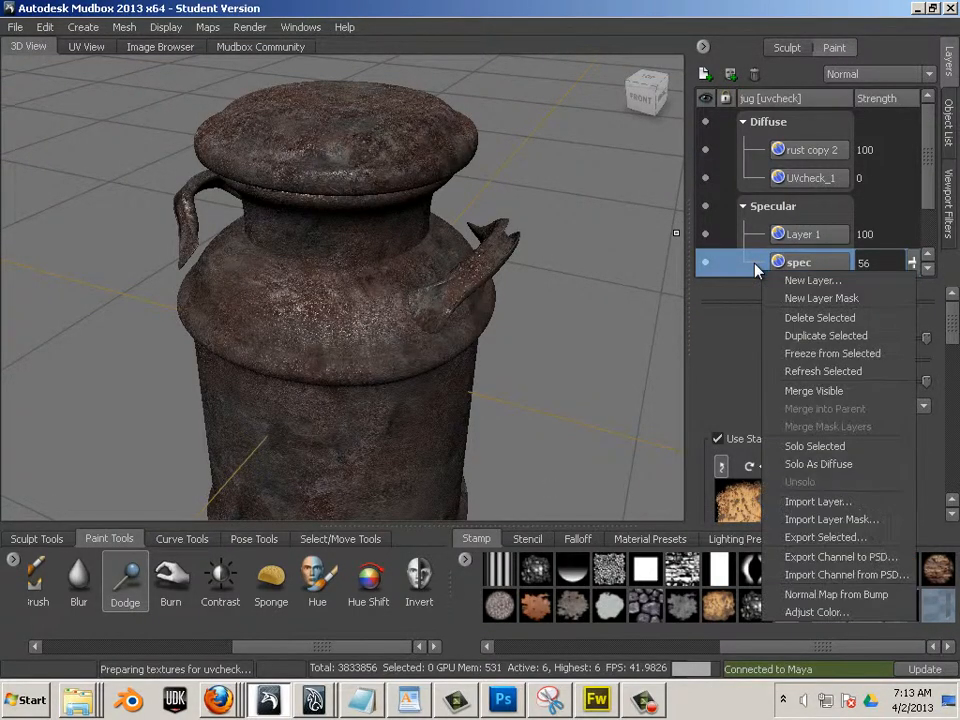
{"action": "left_click", "coordinate": [795, 317]}
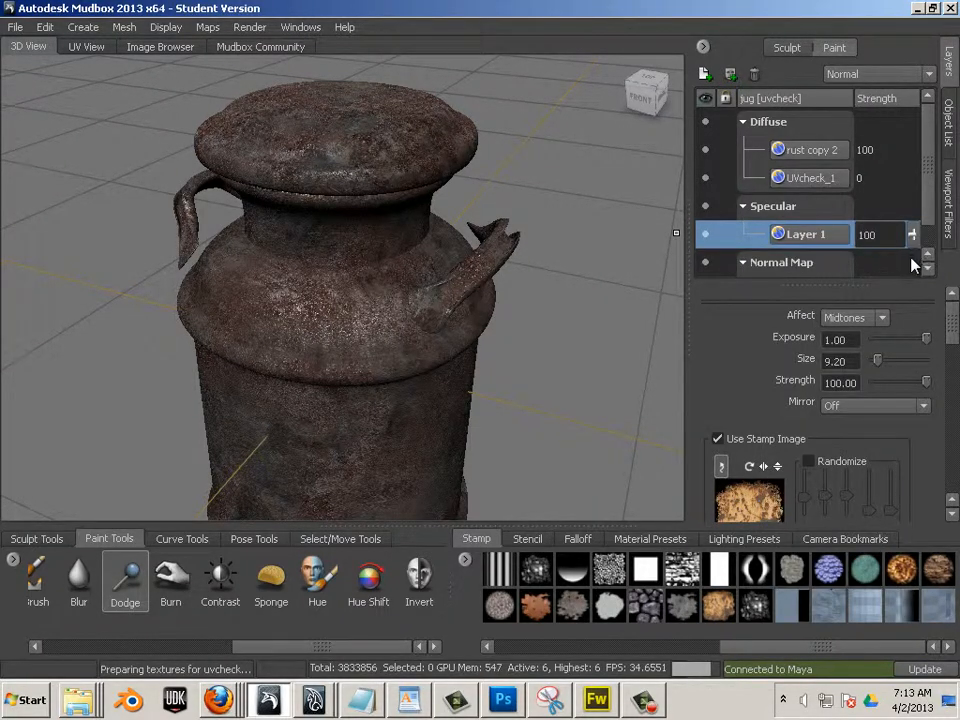
{"action": "left_click_drag", "start_coordinate": [914, 259], "coordinate": [913, 283]}
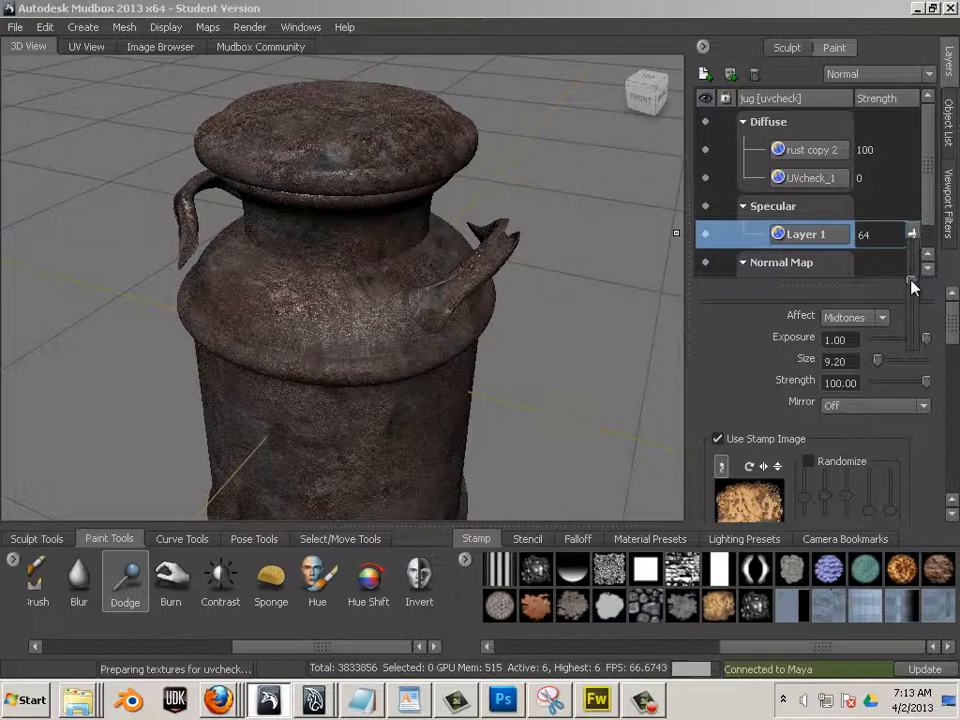
{"action": "left_click_drag", "start_coordinate": [633, 290], "coordinate": [472, 259], "text": "alt"}
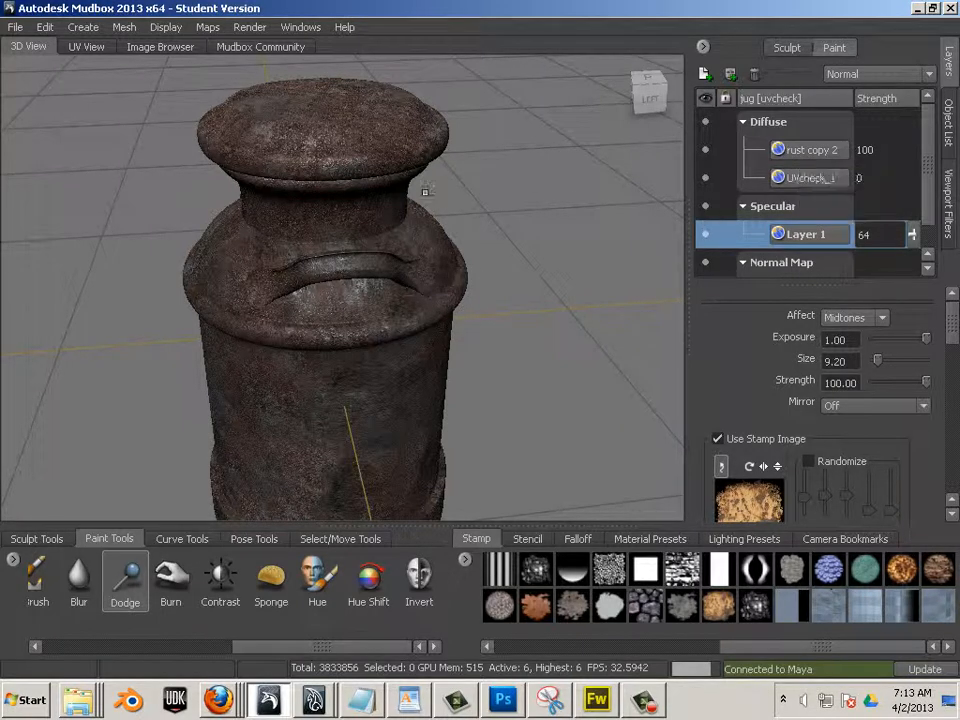
{"action": "right_click_drag", "start_coordinate": [425, 193], "coordinate": [375, 290], "text": "alt"}
{"action": "left_click_drag", "start_coordinate": [375, 290], "coordinate": [584, 267], "text": "alt"}
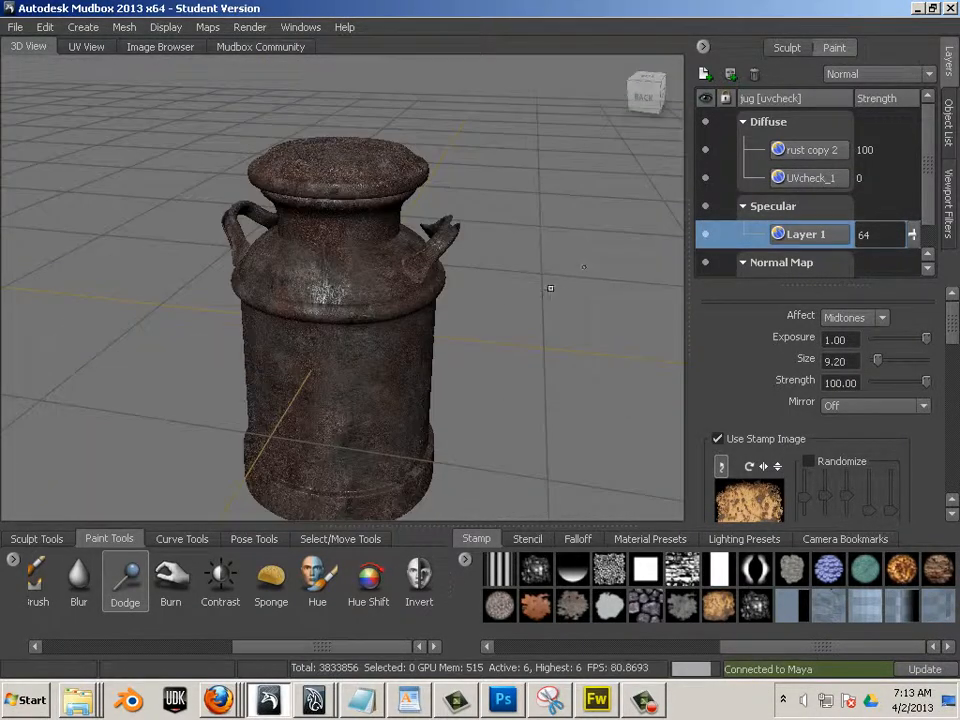